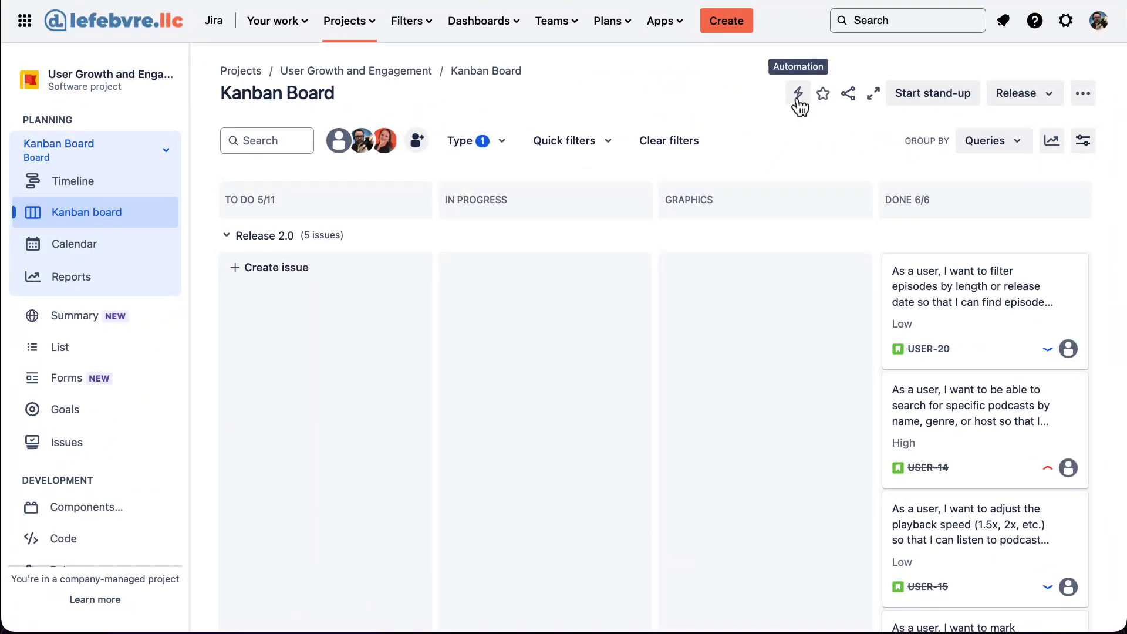
# Go to the User Growth and Engagement project's Automation settings page.
pyautogui.click(798, 94)
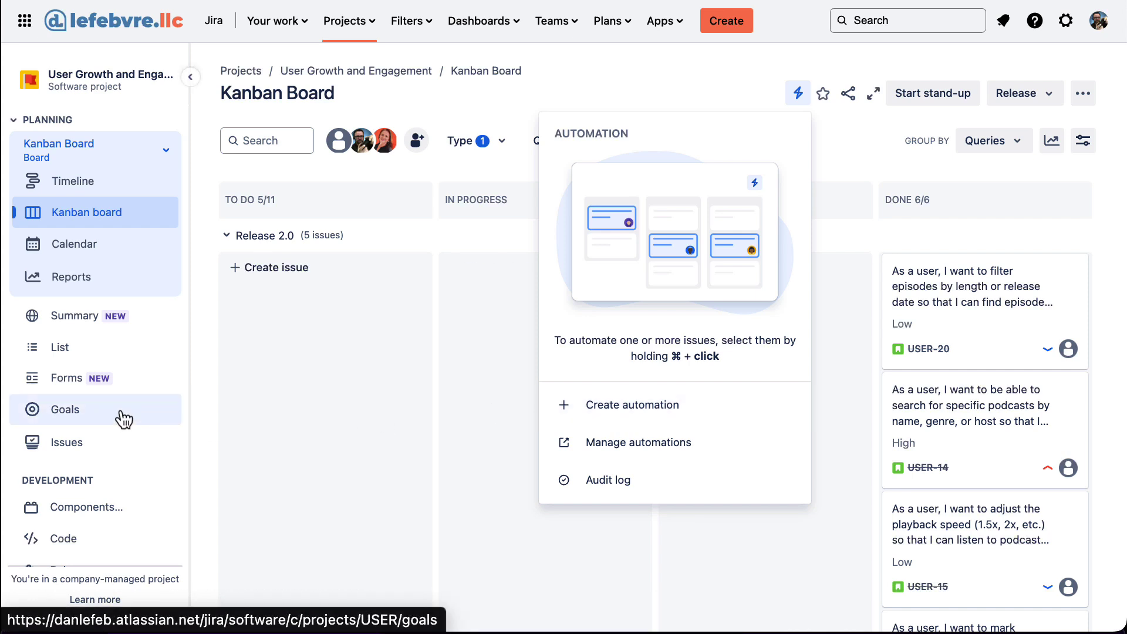
pyautogui.scroll(-3, 123, 417)
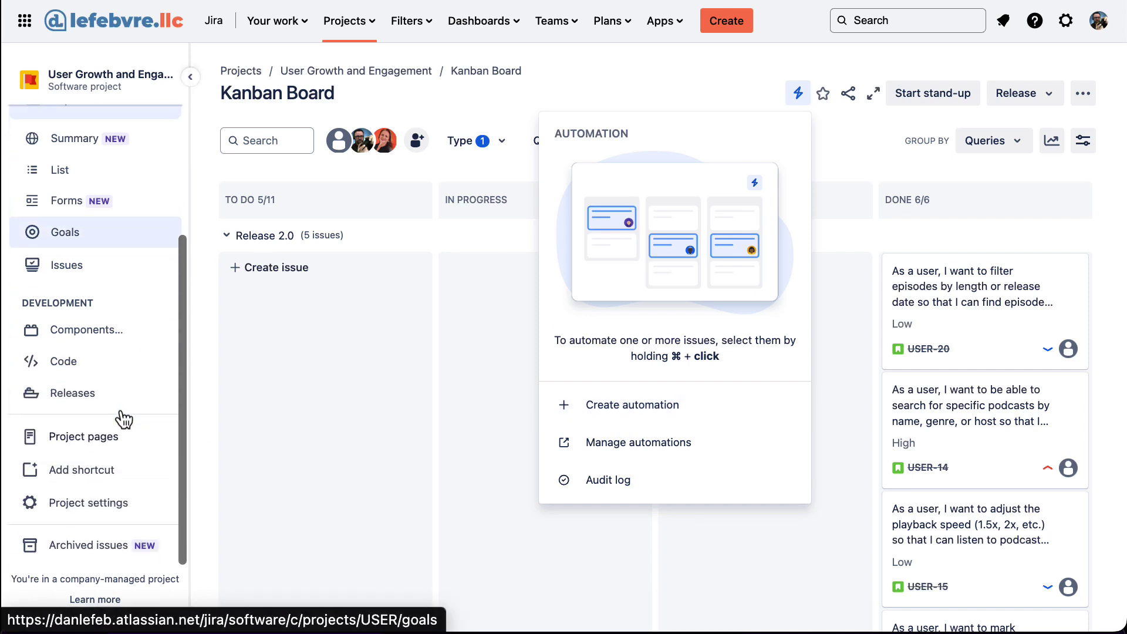
pyautogui.click(120, 505)
pyautogui.click(131, 357)
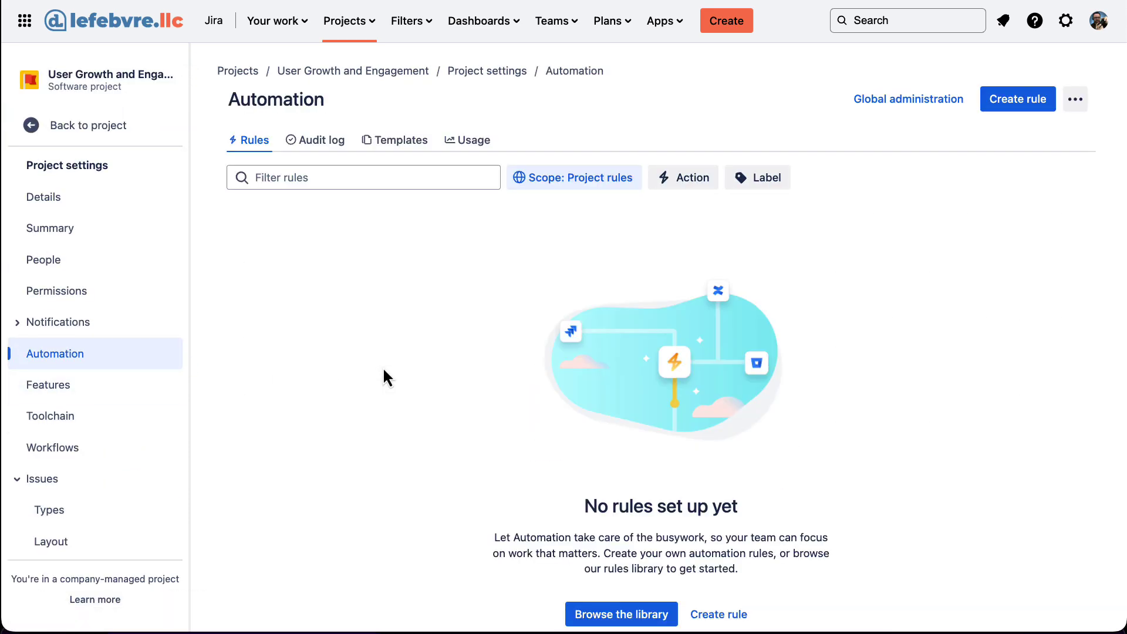
# Browse the Templates gallery of ready-made automation rules.
pyautogui.click(390, 141)
pyautogui.scroll(-10, 748, 291)
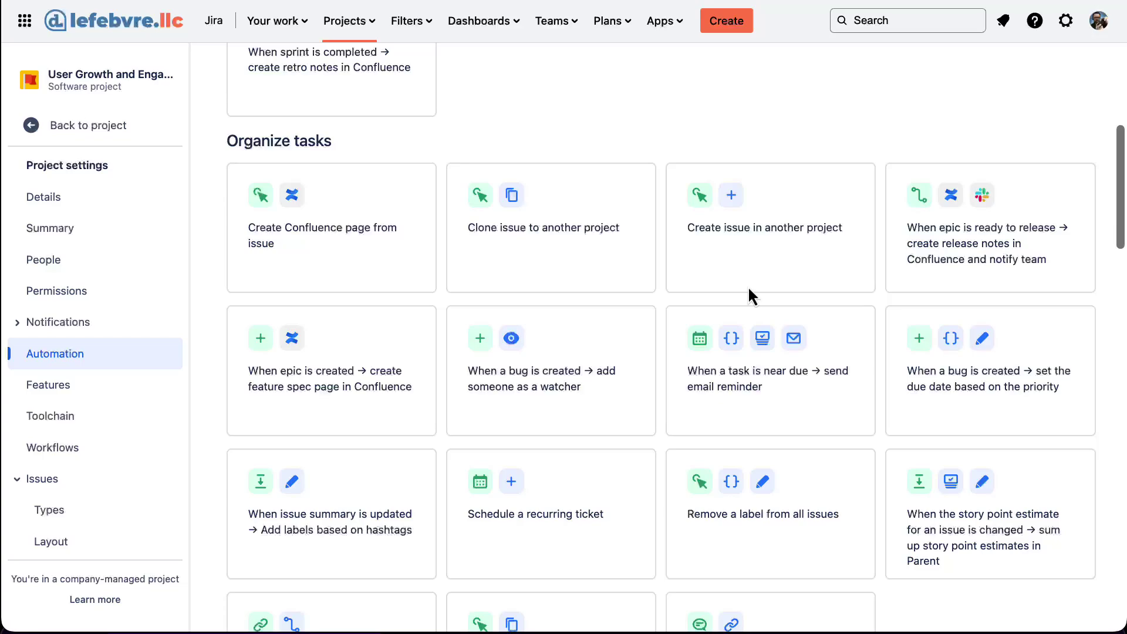
pyautogui.scroll(-20, 748, 287)
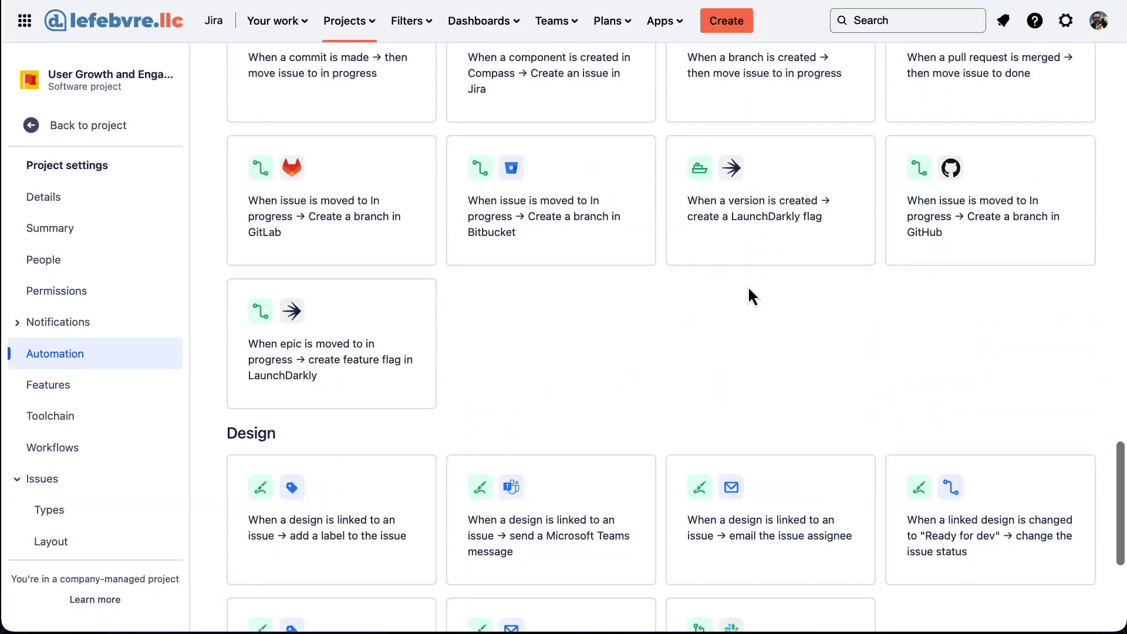
pyautogui.scroll(20, 748, 286)
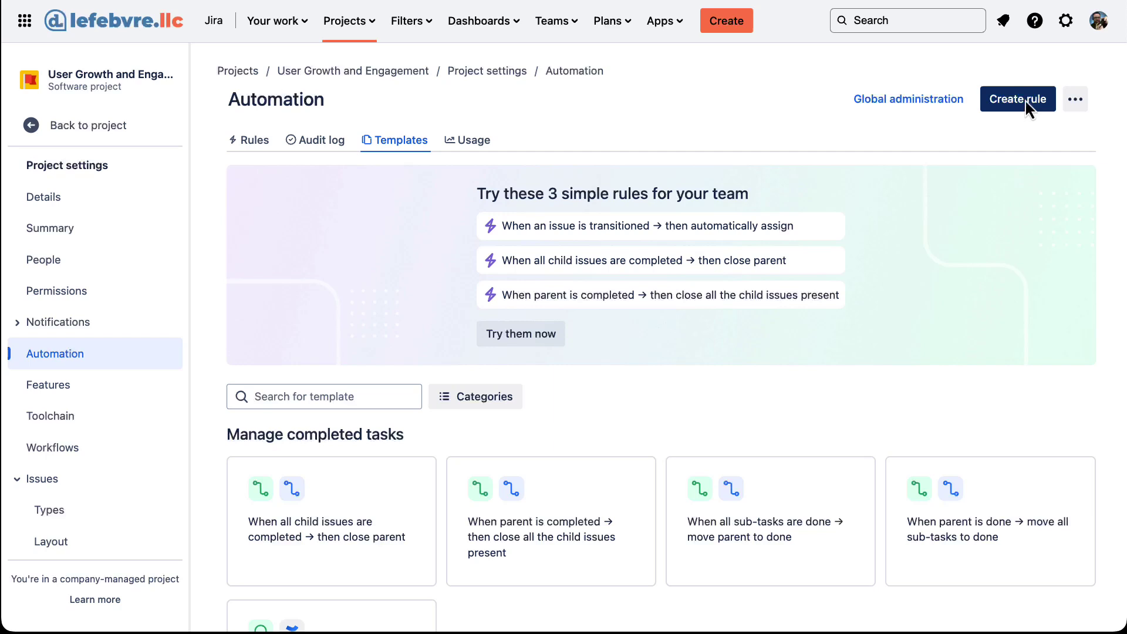
# Create a new rule triggered by Issue transitioned from any status to DONE.
pyautogui.click(1026, 101)
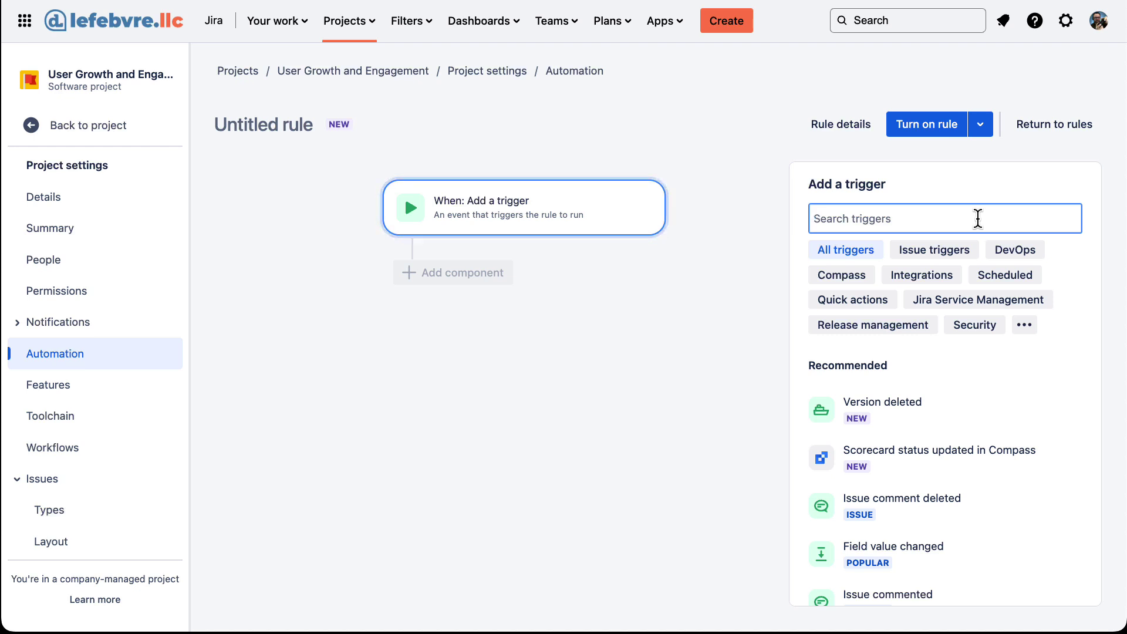
pyautogui.write('tra')
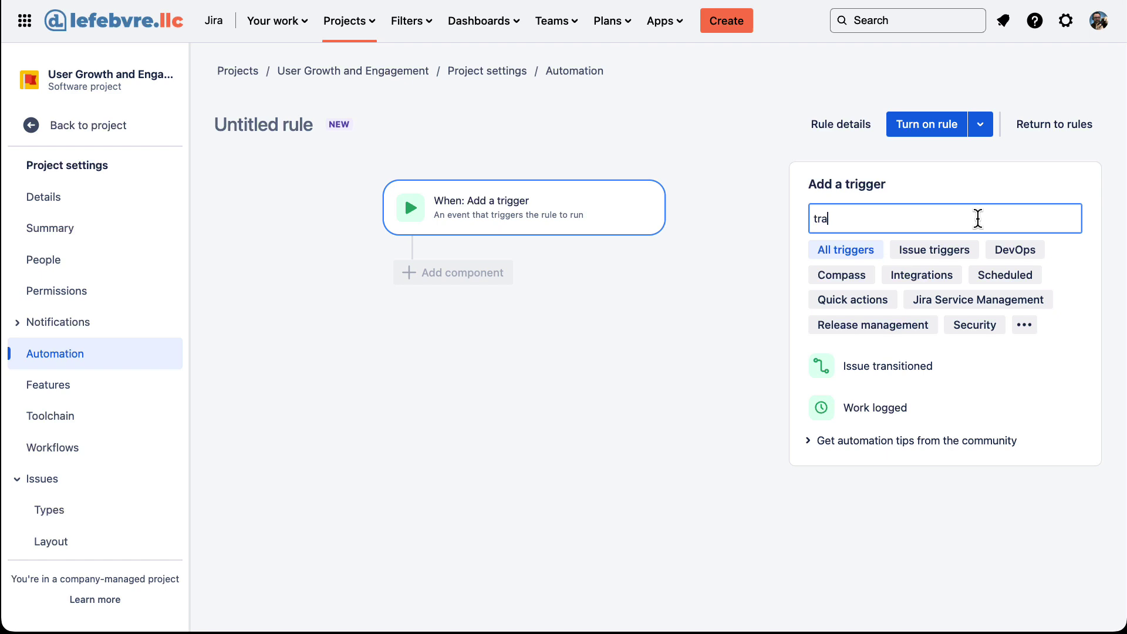
pyautogui.click(951, 370)
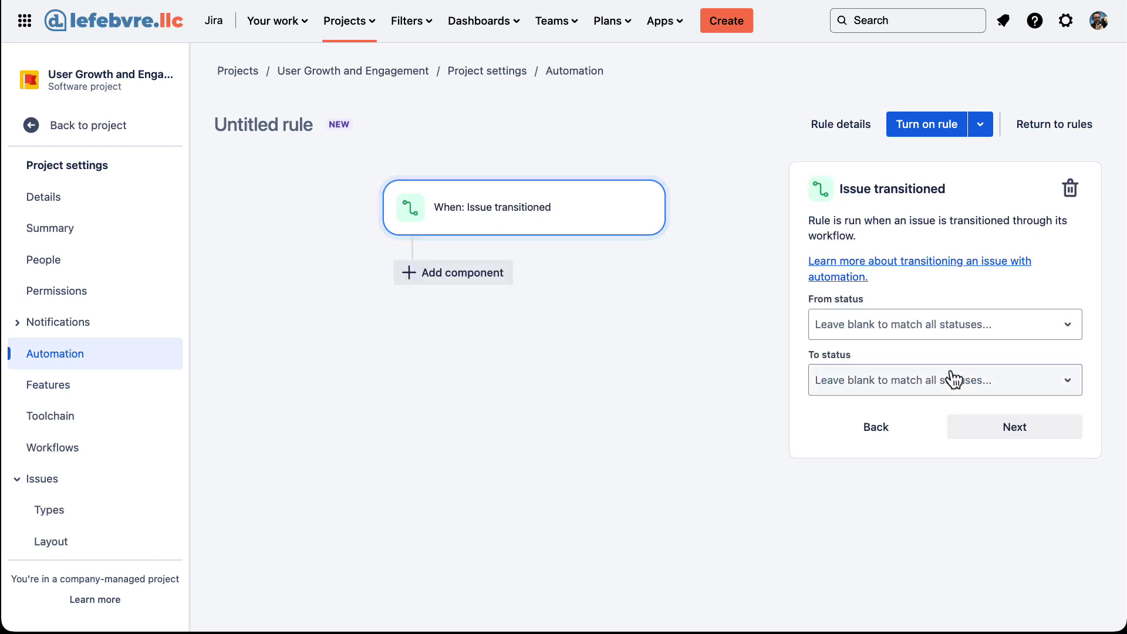
pyautogui.click(961, 325)
pyautogui.click(966, 327)
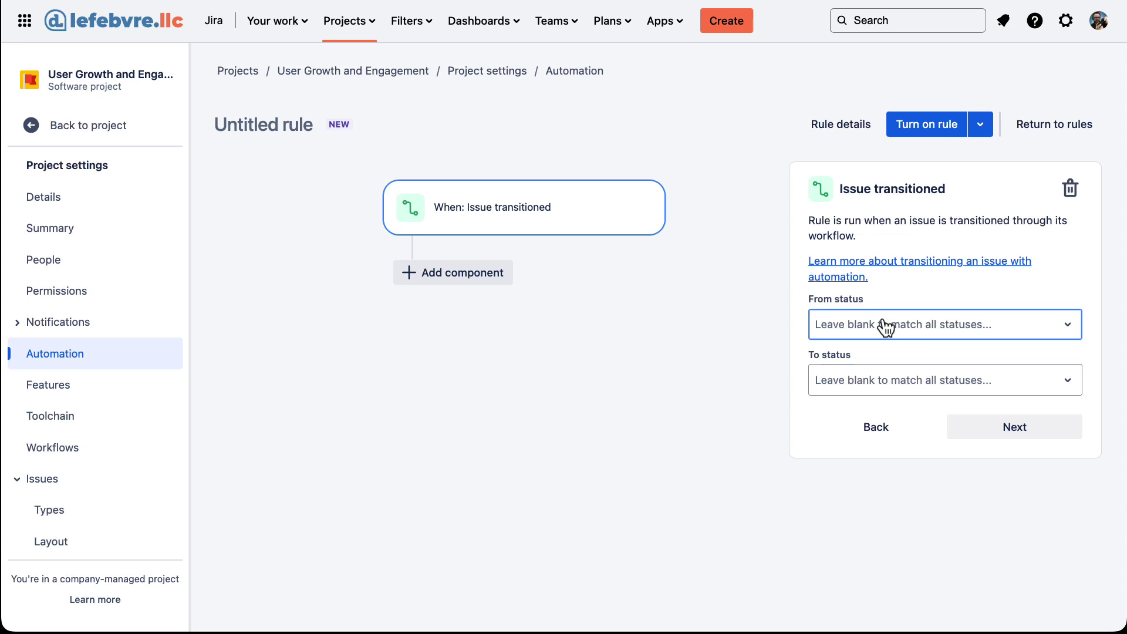
pyautogui.click(923, 386)
pyautogui.click(913, 471)
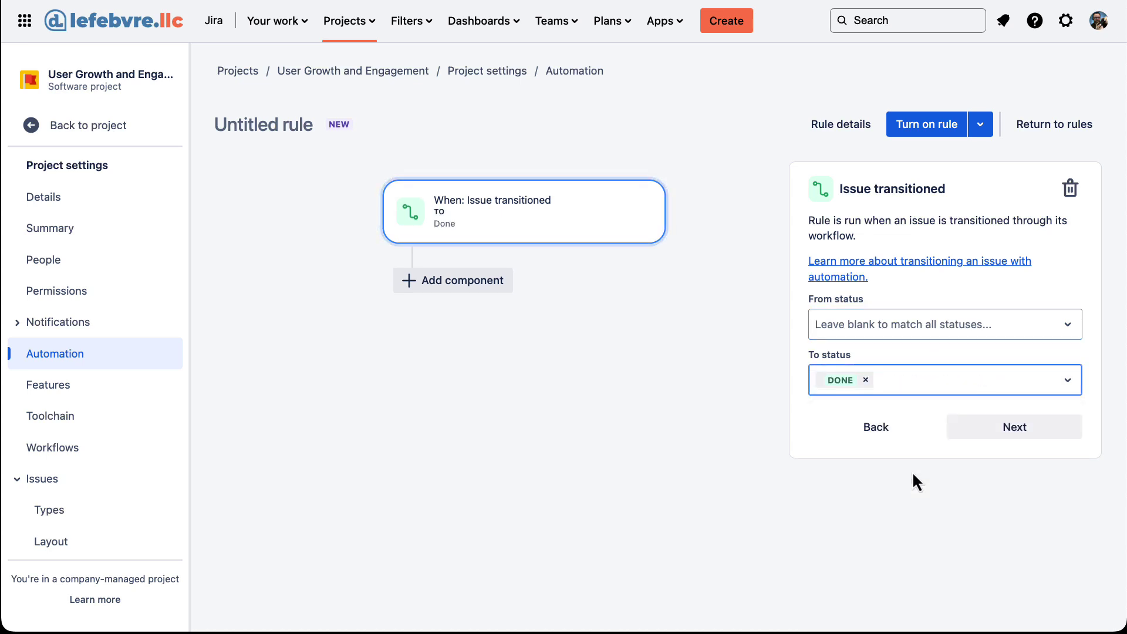
pyautogui.click(1015, 439)
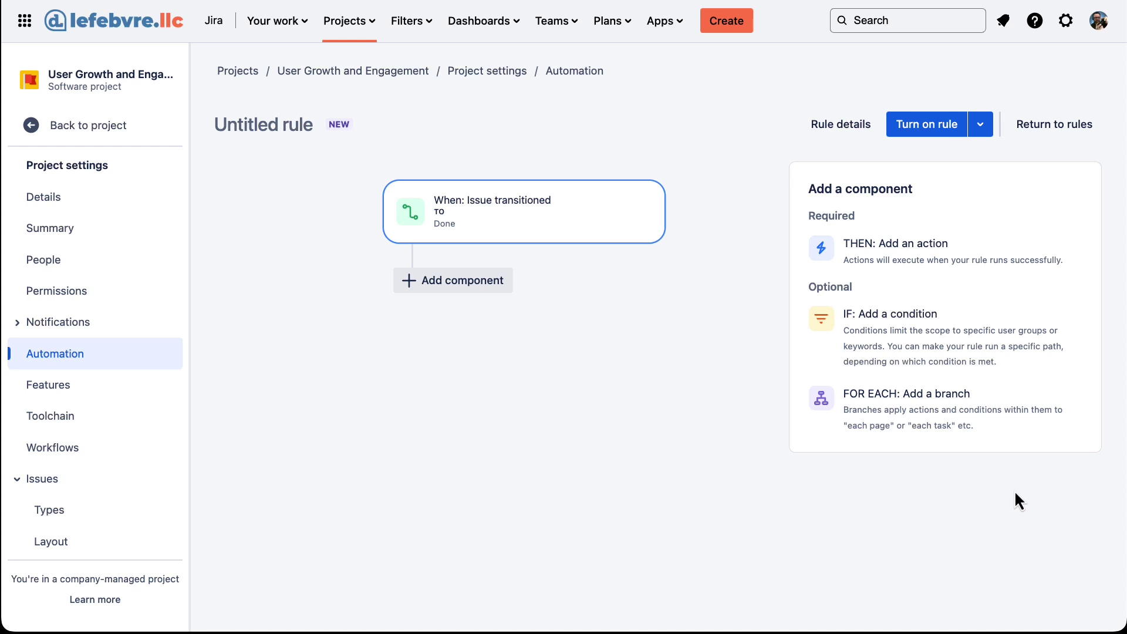
# Add an Issue fields condition requiring Story Points greater than 5.
pyautogui.click(991, 350)
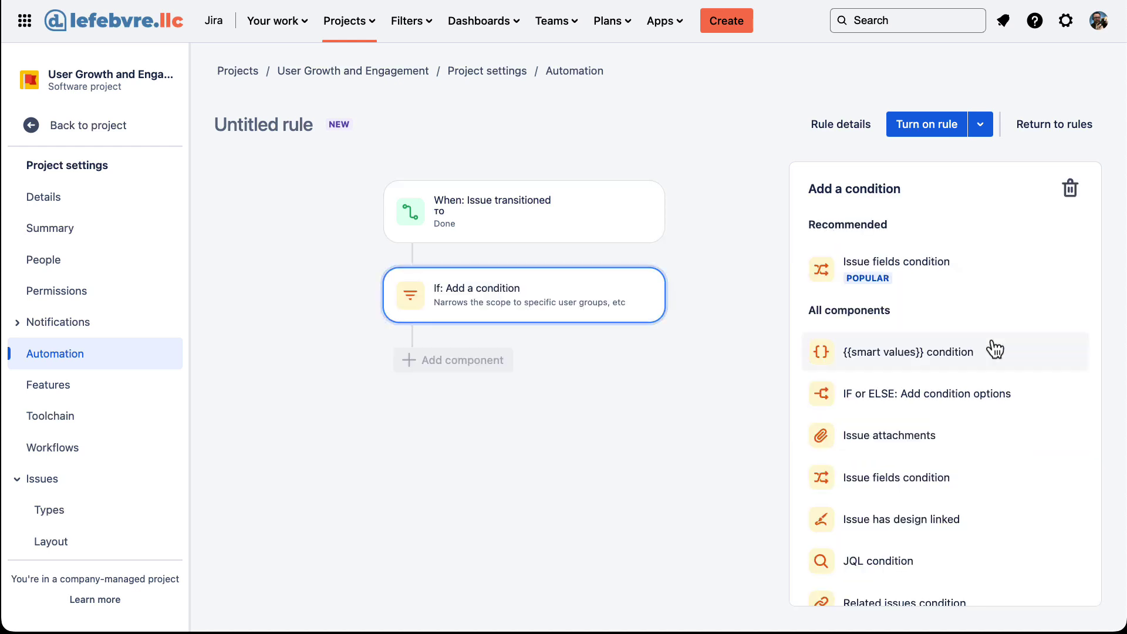
pyautogui.click(875, 270)
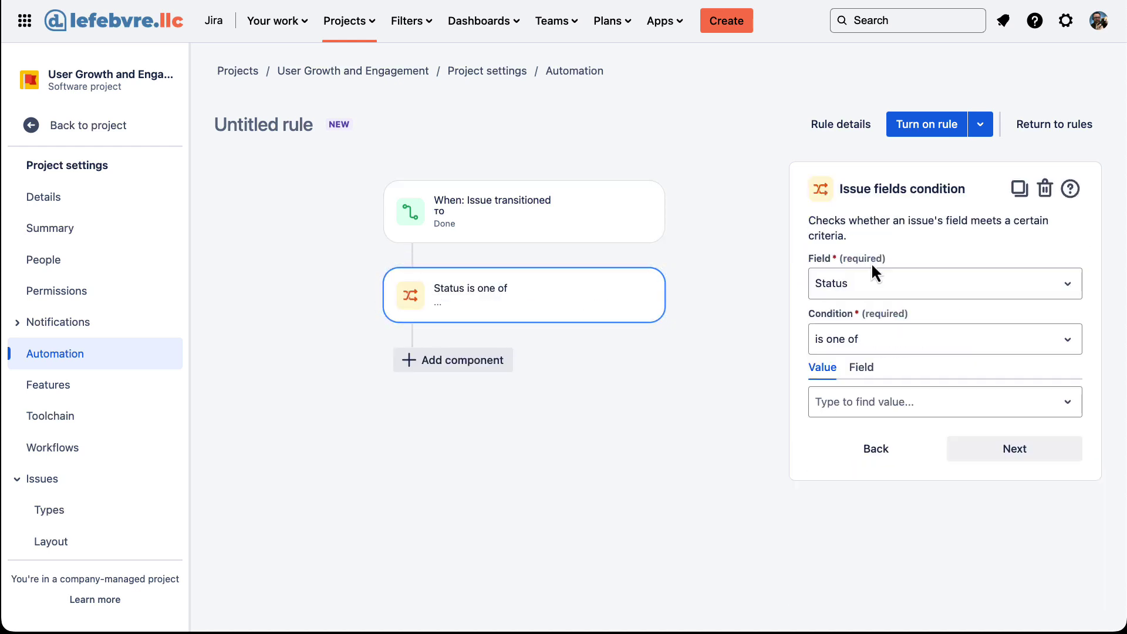
pyautogui.click(900, 281)
pyautogui.write('sto')
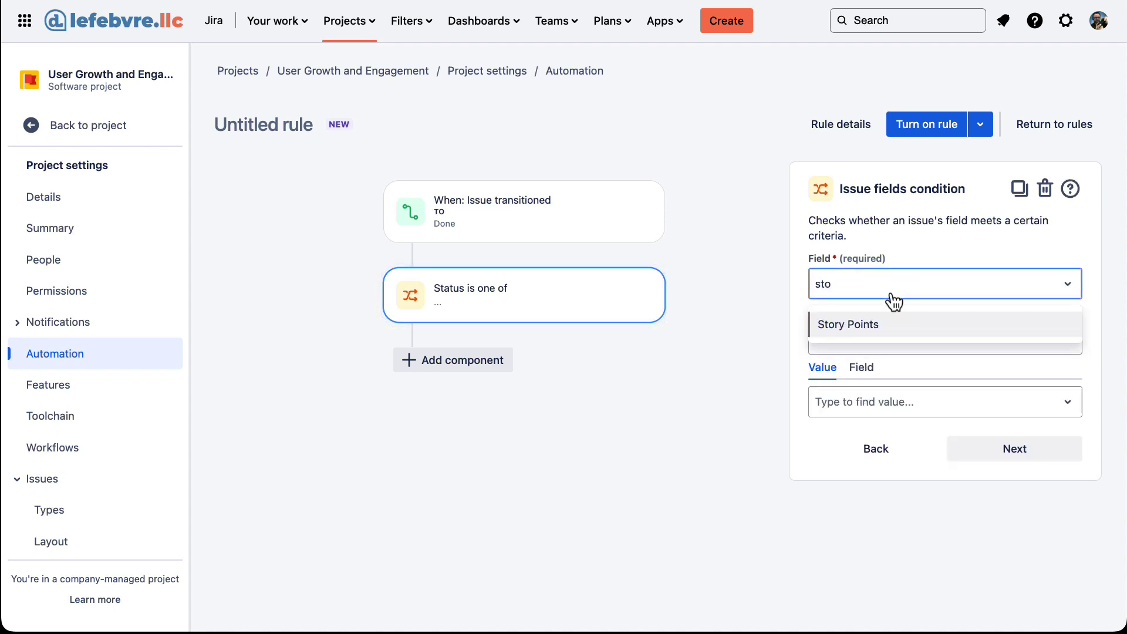
pyautogui.click(891, 326)
pyautogui.click(921, 347)
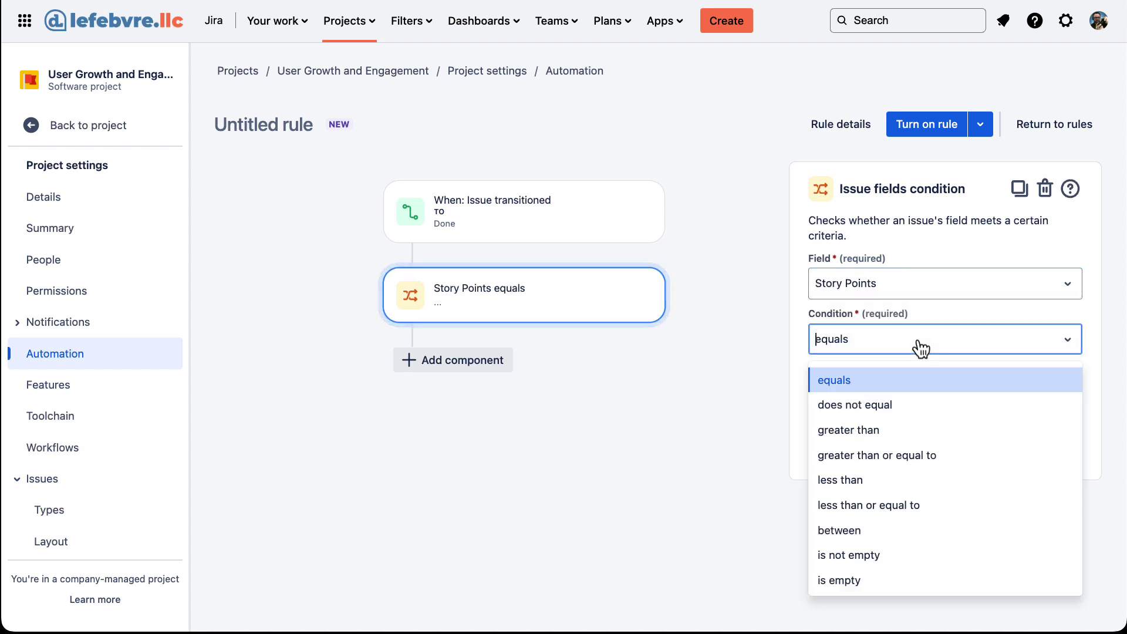
pyautogui.click(879, 431)
pyautogui.click(863, 401)
pyautogui.write('5')
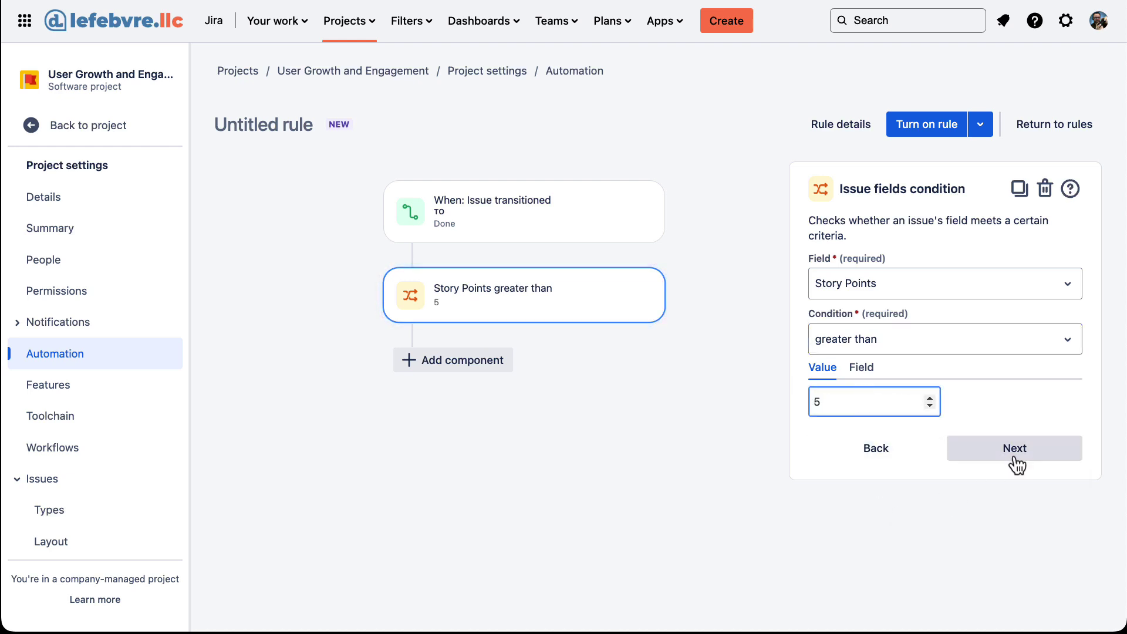
pyautogui.click(1016, 449)
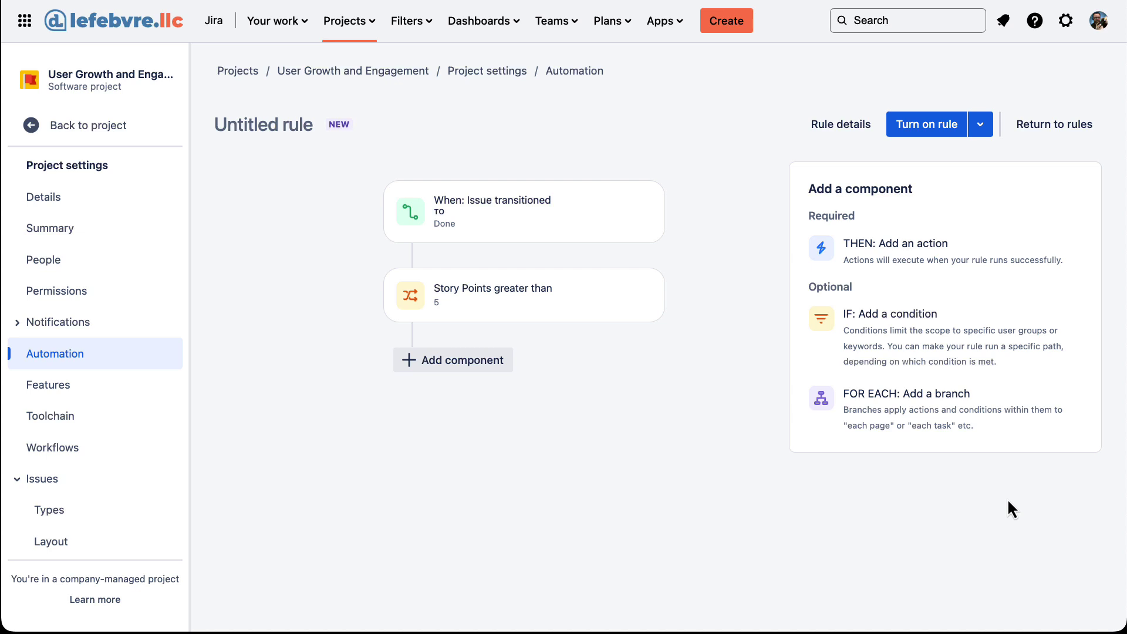
# Add a Send email action addressed to the recipient's email address.
pyautogui.click(986, 263)
pyautogui.write('email')
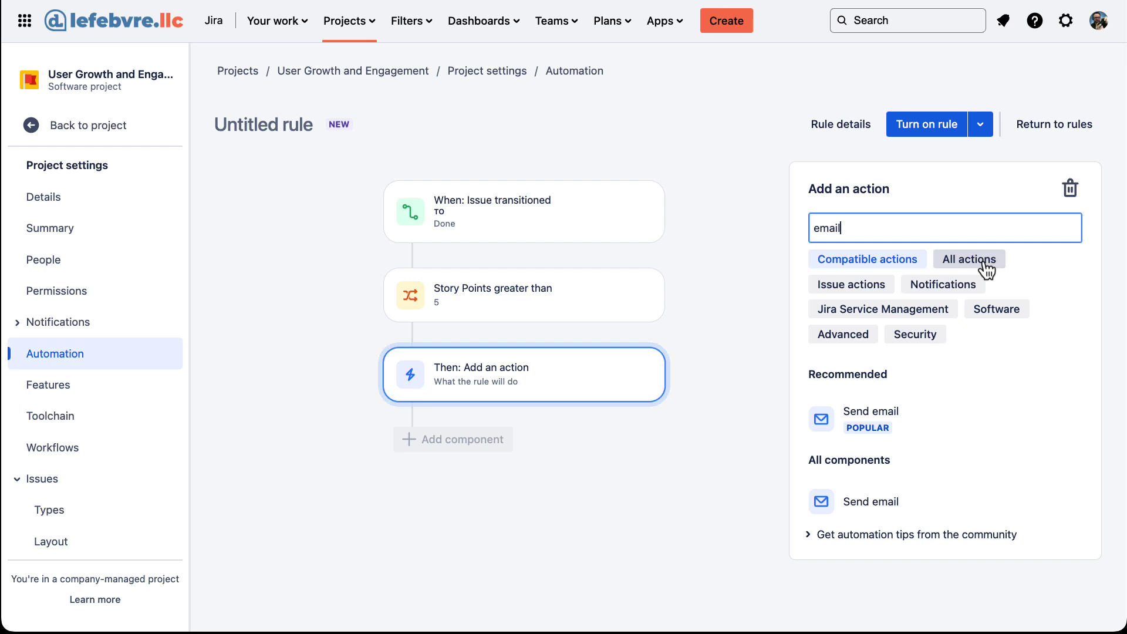
pyautogui.click(829, 424)
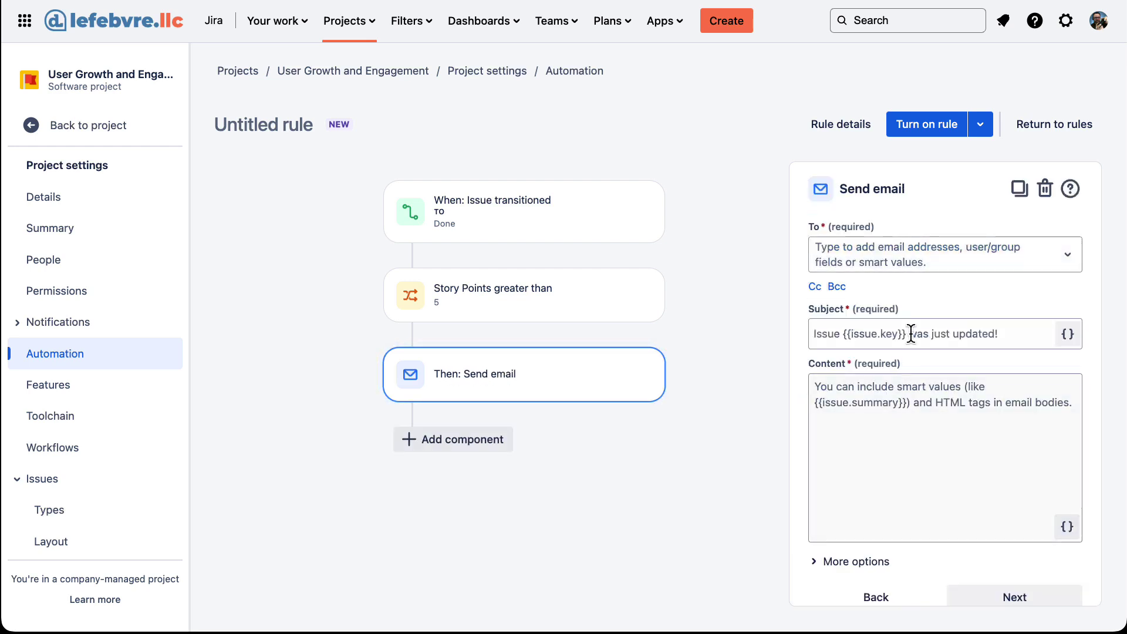
pyautogui.click(938, 262)
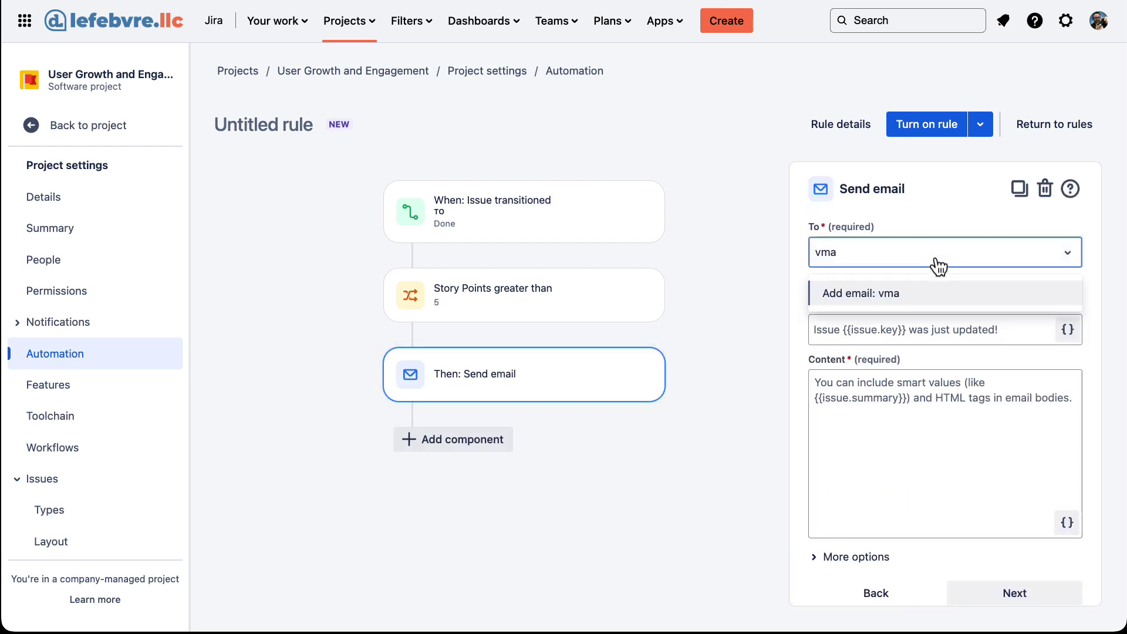
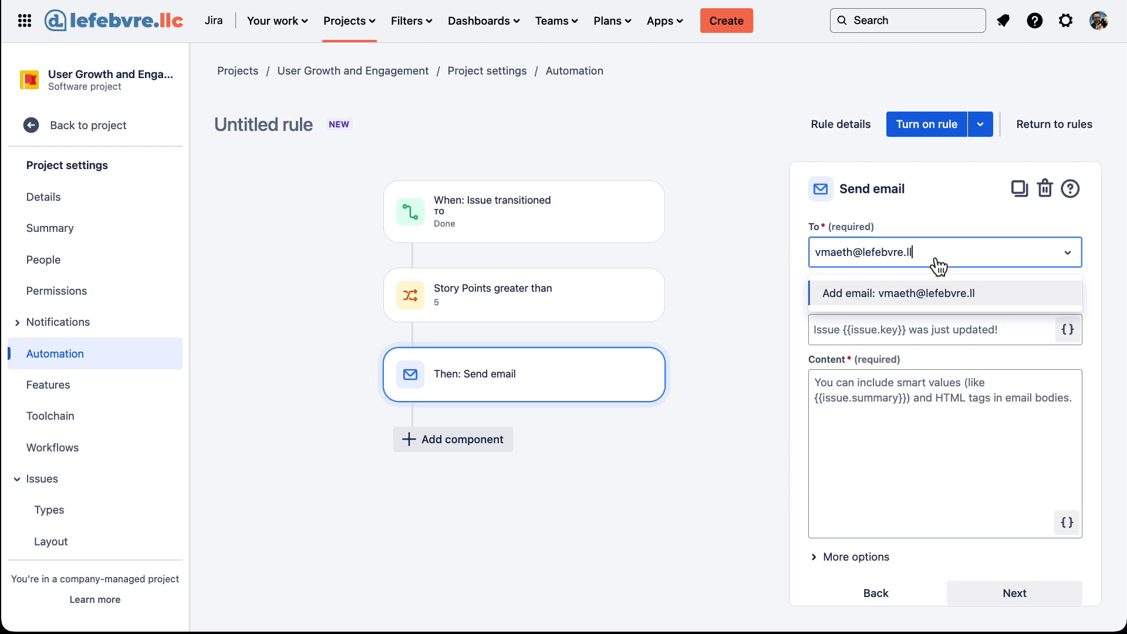
pyautogui.click(924, 290)
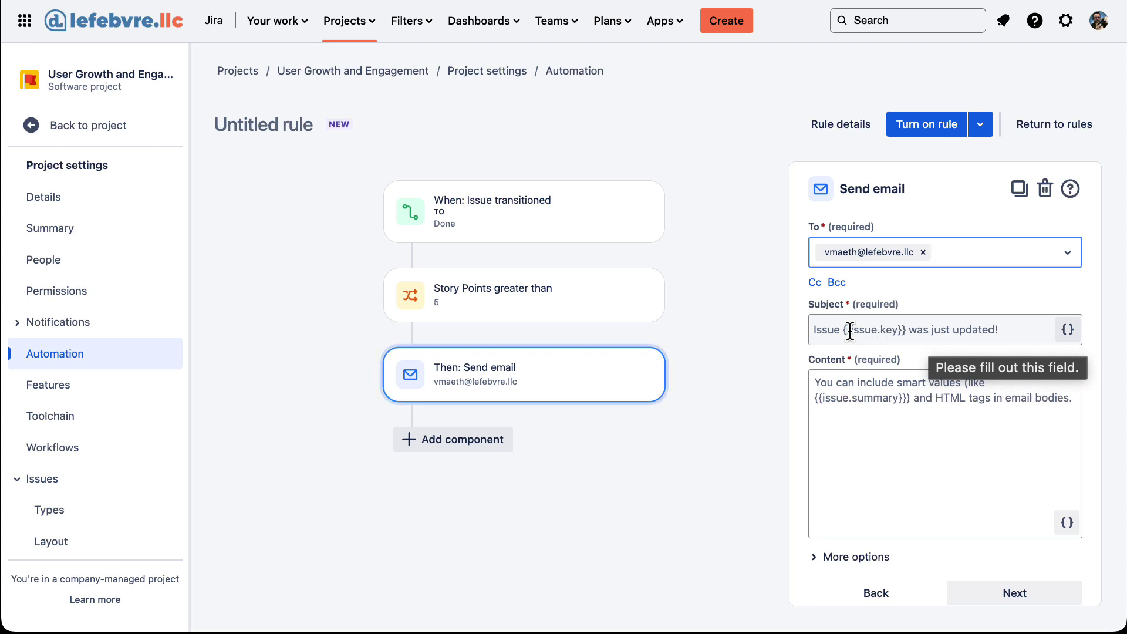
pyautogui.write('{{')
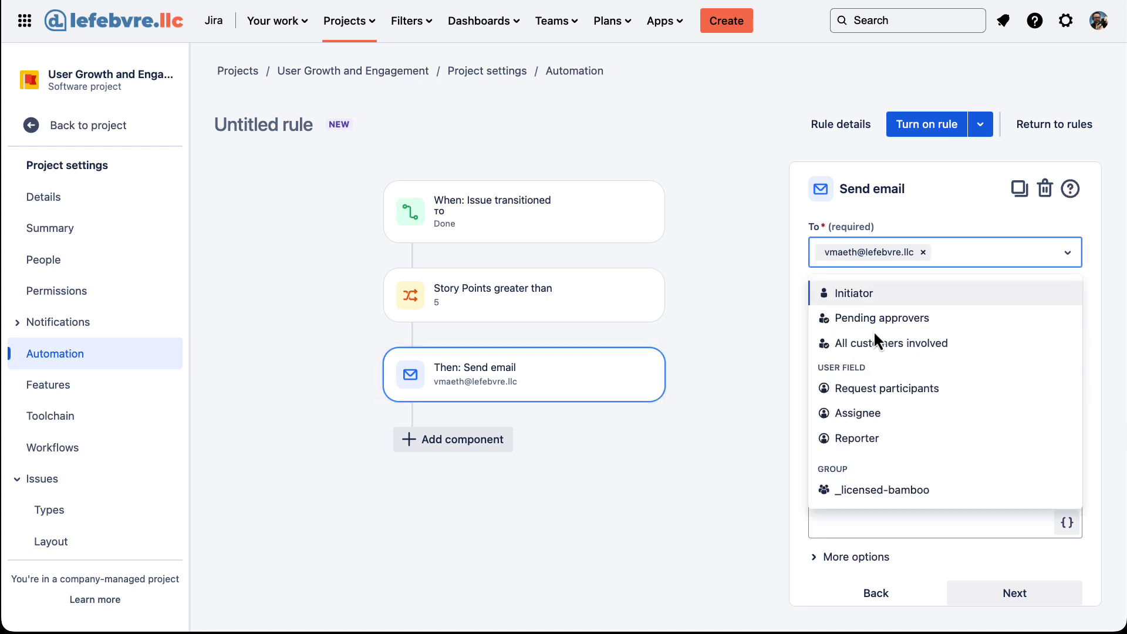
pyautogui.press('BackSpace')
pyautogui.press('BackSpace')
pyautogui.press('BackSpace')
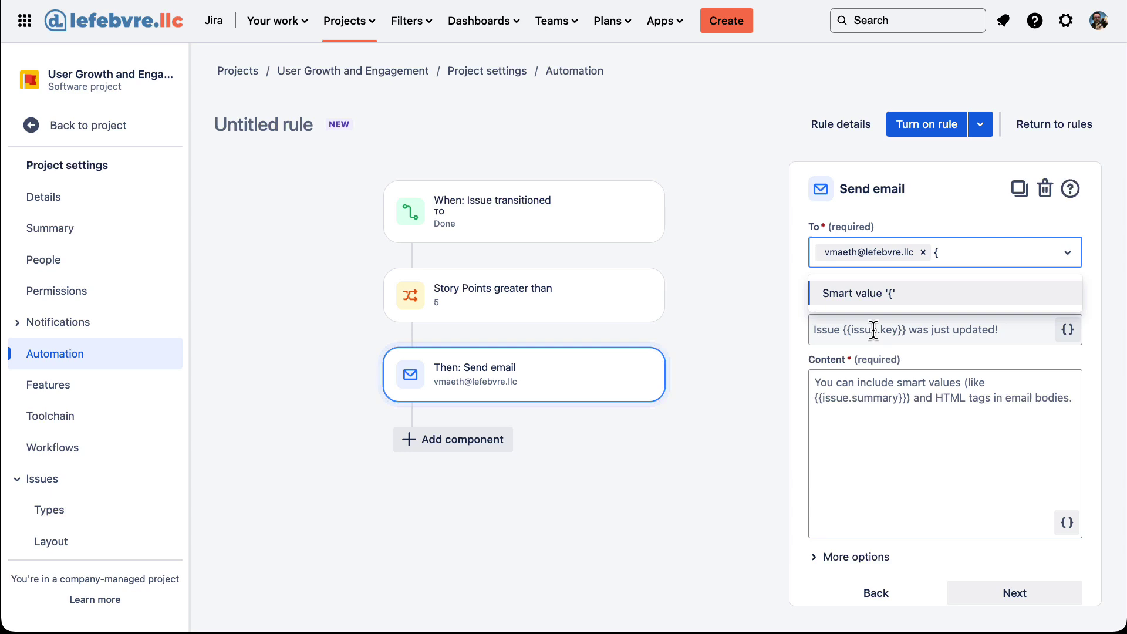
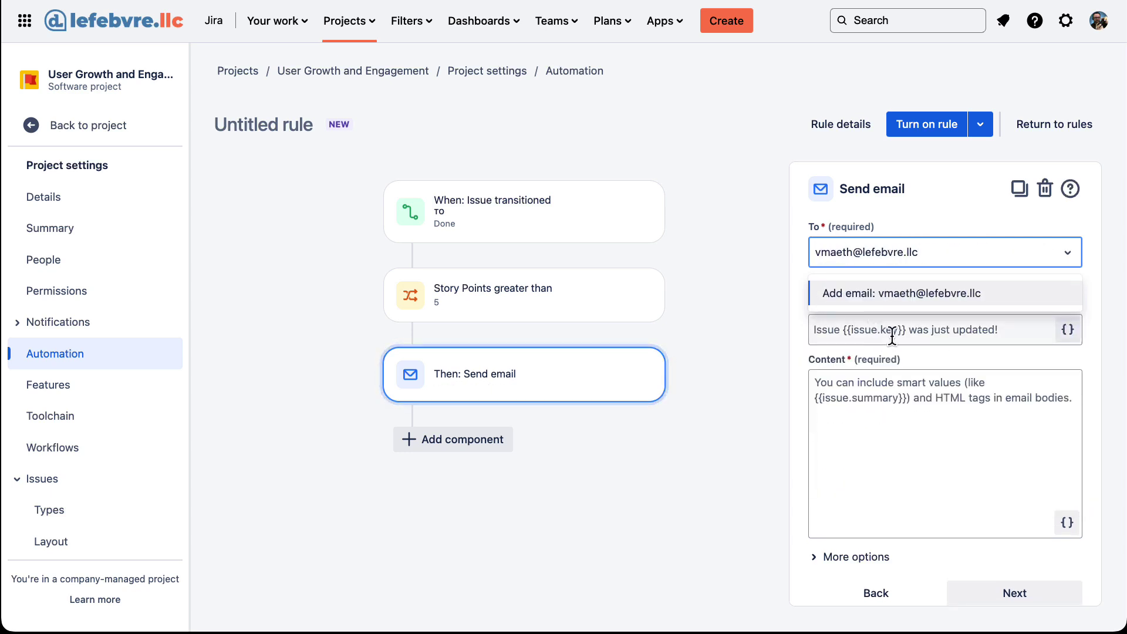
pyautogui.click(927, 292)
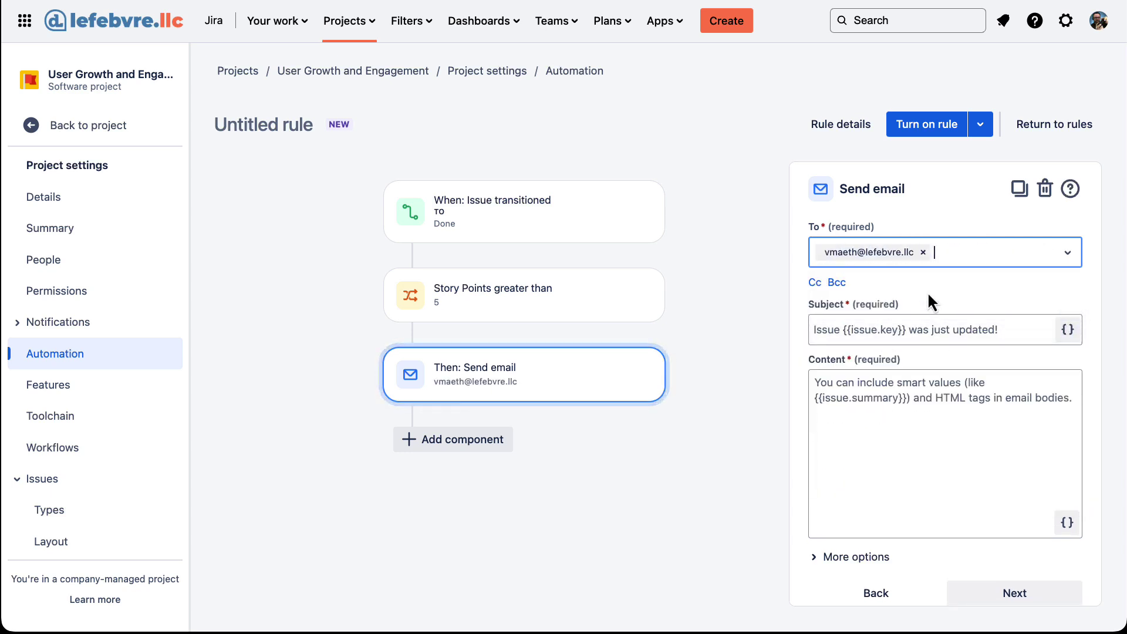
# Set subject '{{issue.key}} was just updated' and body 'An issue greater than 5 story points was just completed!'.
pyautogui.click(898, 330)
pyautogui.write('{{i')
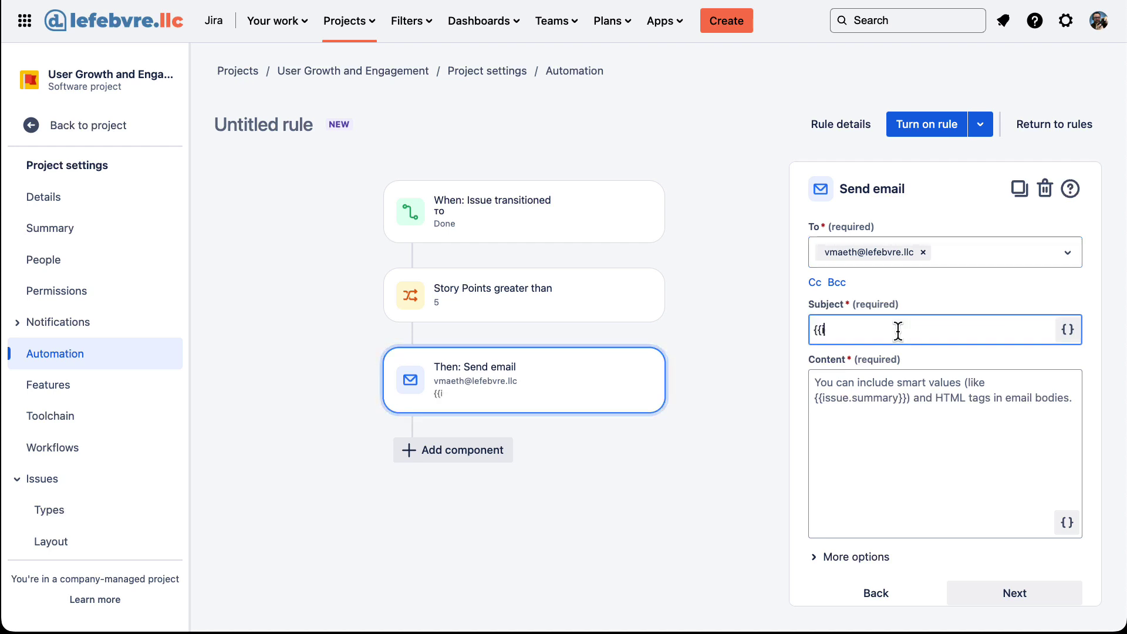
pyautogui.write('ssue.key}} was just u')
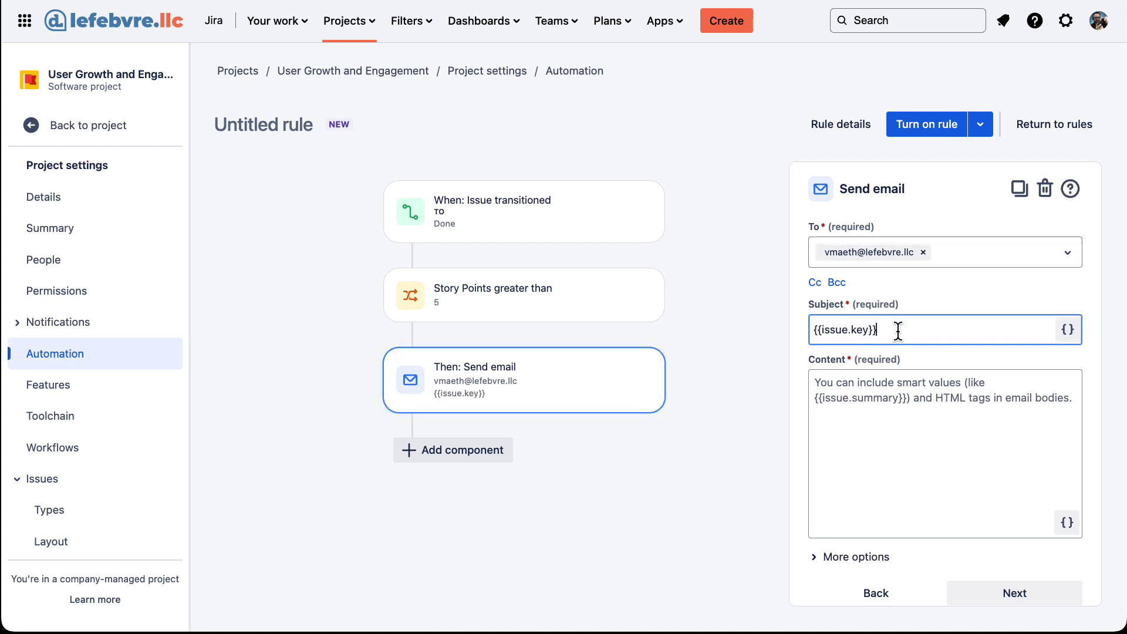
pyautogui.write('pdated!')
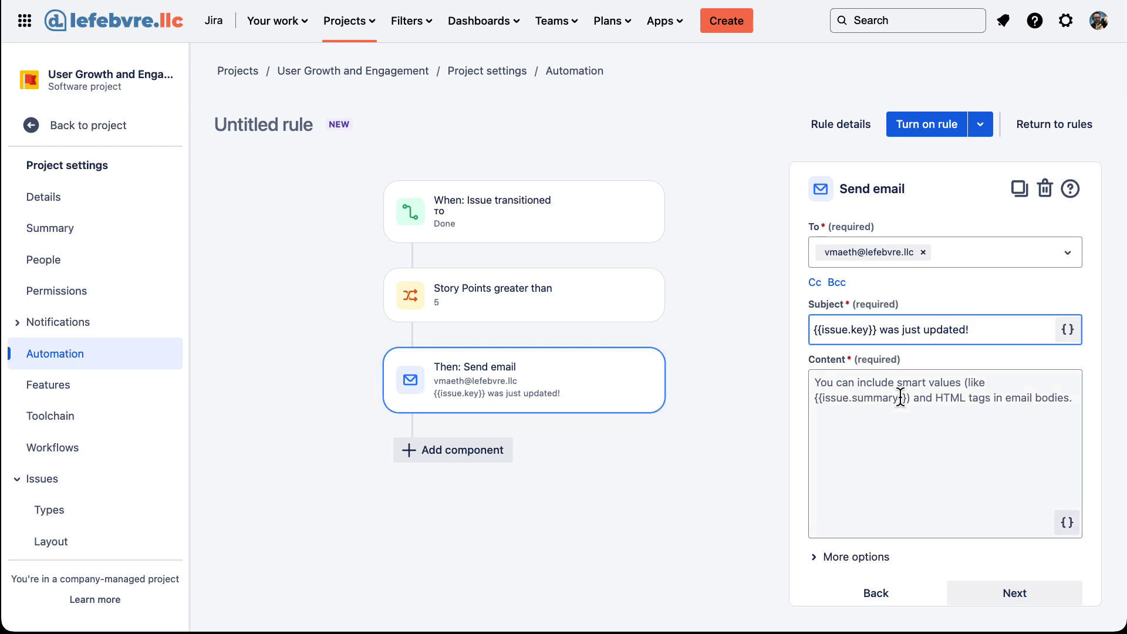
pyautogui.click(900, 395)
pyautogui.write('An')
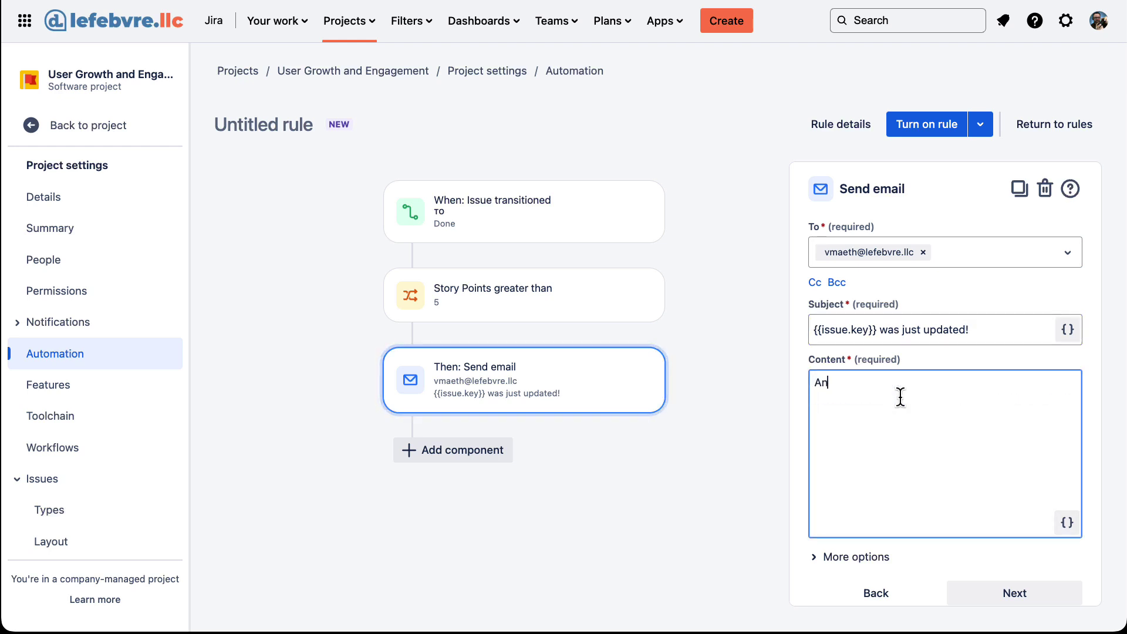
pyautogui.write(' issue greater than 5 story ')
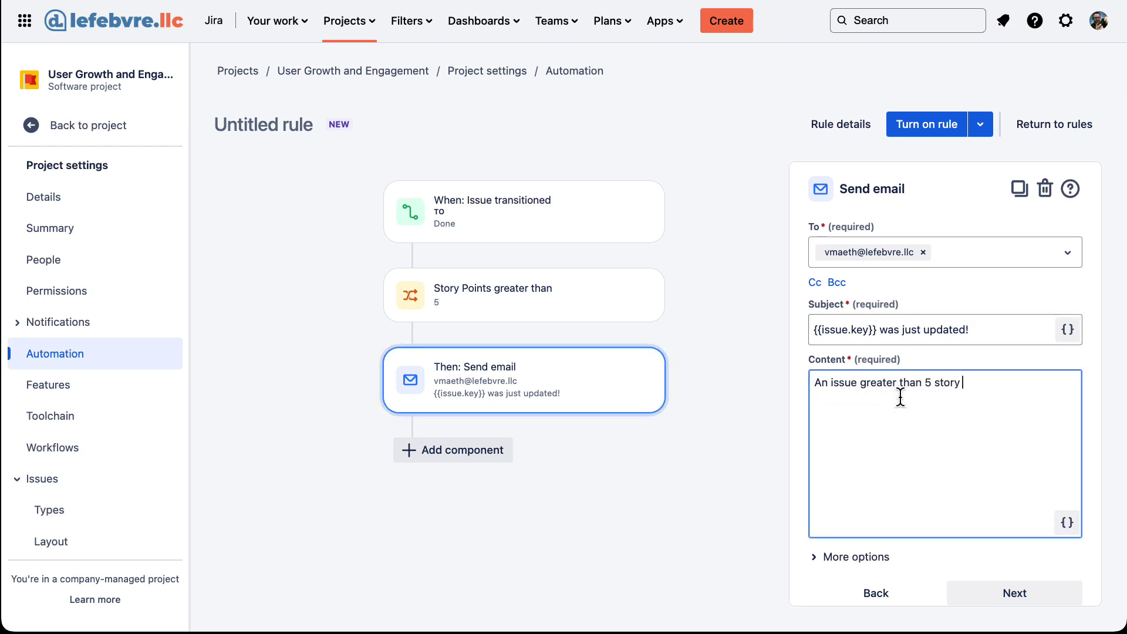
pyautogui.write('points was just co')
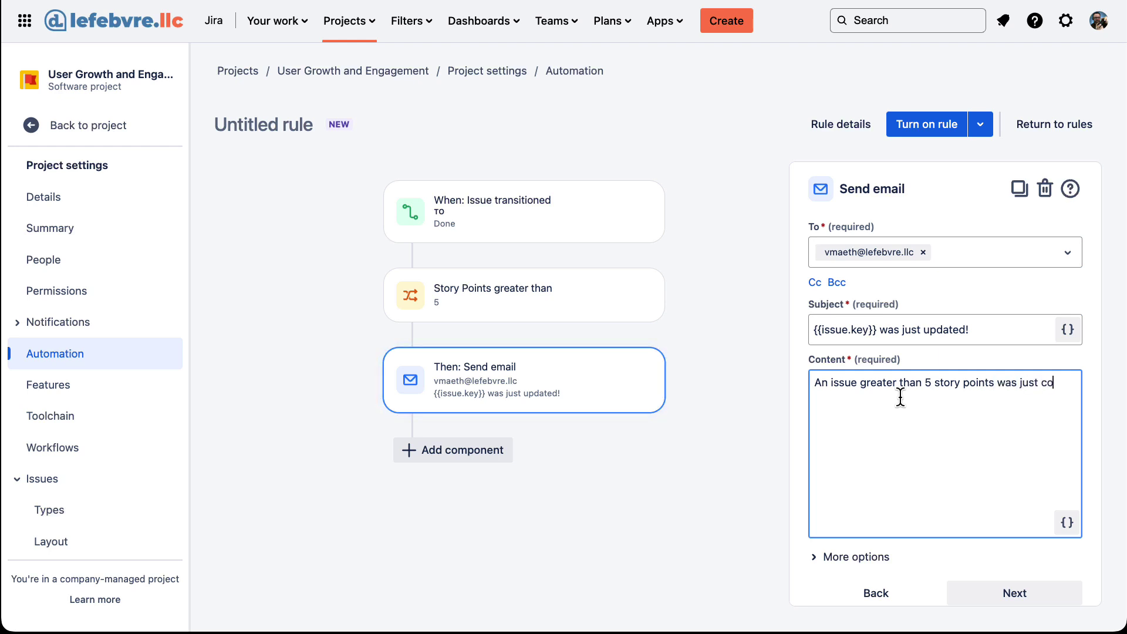
pyautogui.write('mpleted!')
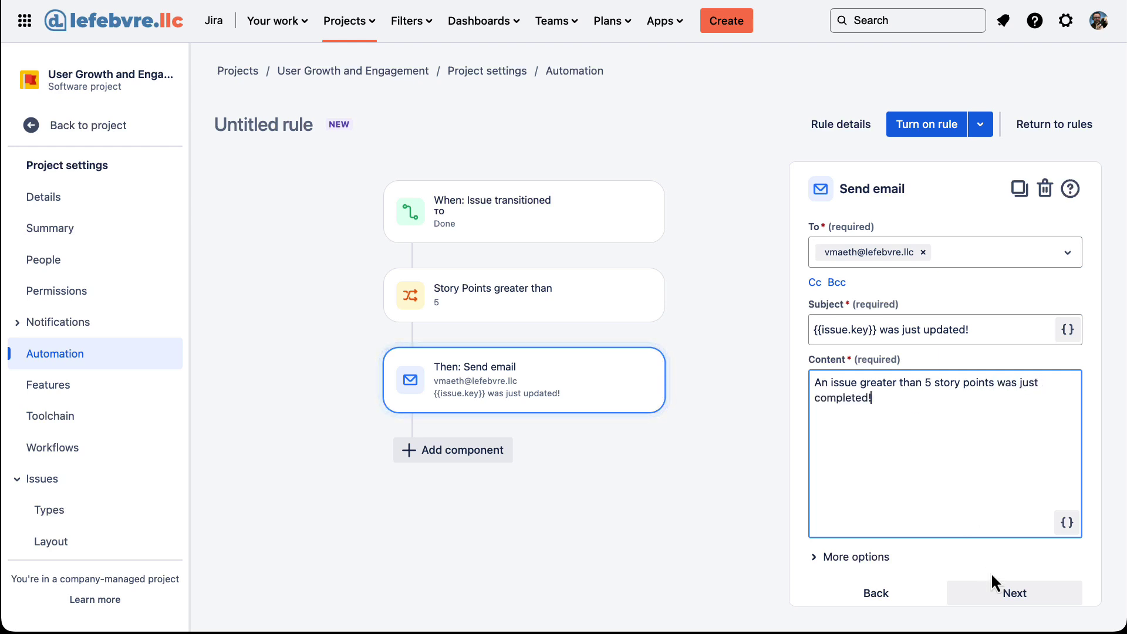
# Name the rule as the 5+ Story Points email rule and enable it.
pyautogui.click(1000, 593)
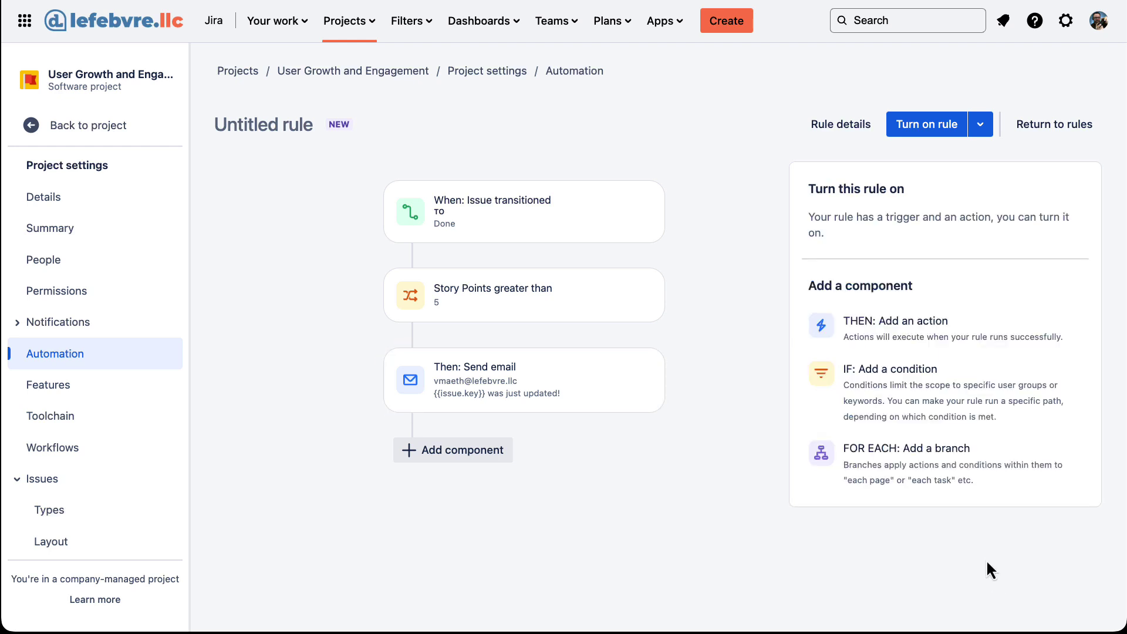
pyautogui.click(933, 124)
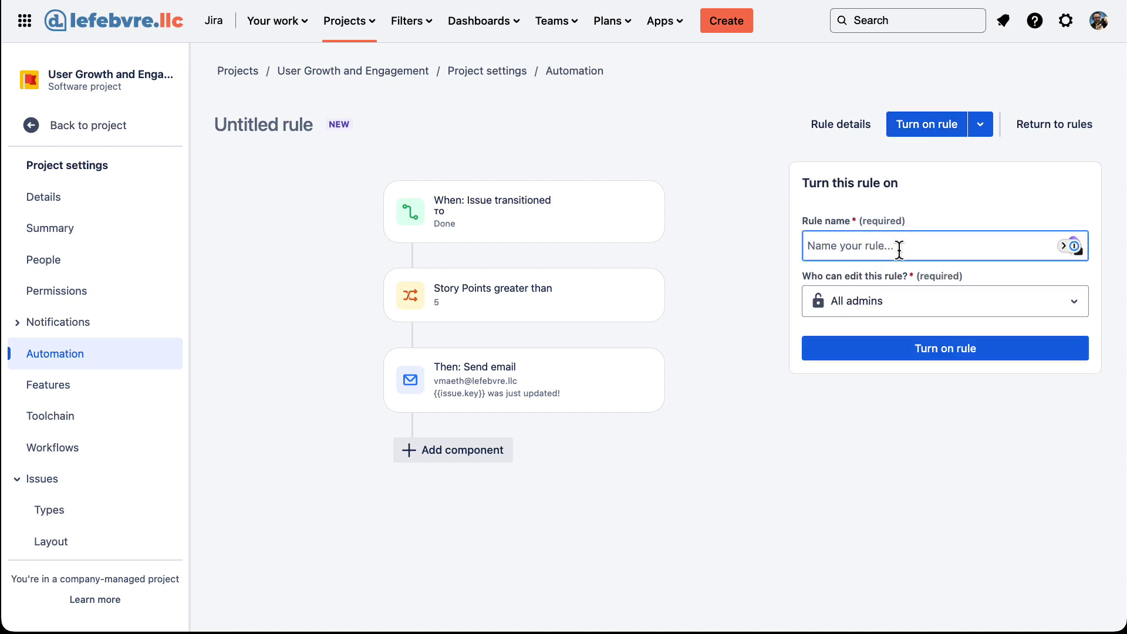
pyautogui.write('Email Valerie 5+ Story Points')
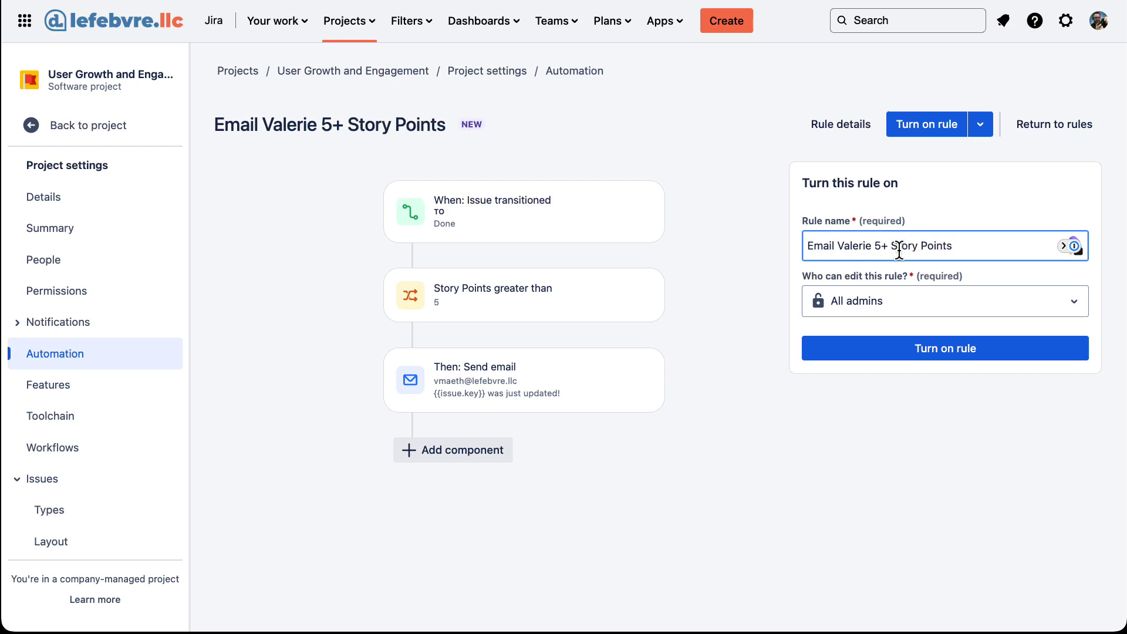
pyautogui.click(900, 352)
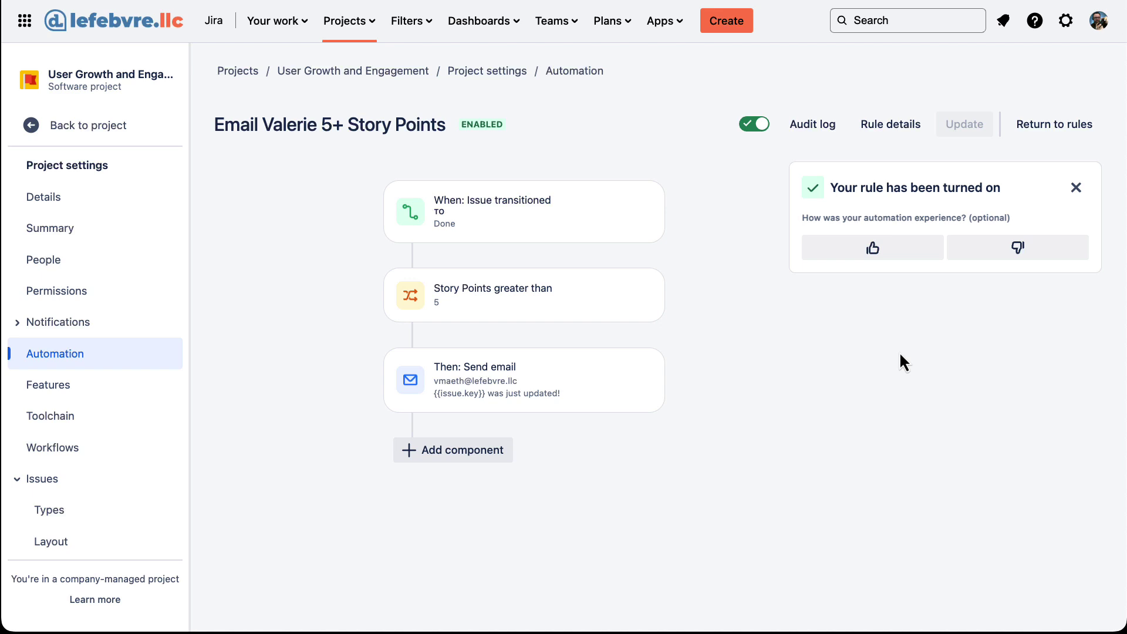
# On the Kanban board, set Group by to None and give USER-3 3 story points.
pyautogui.click(138, 130)
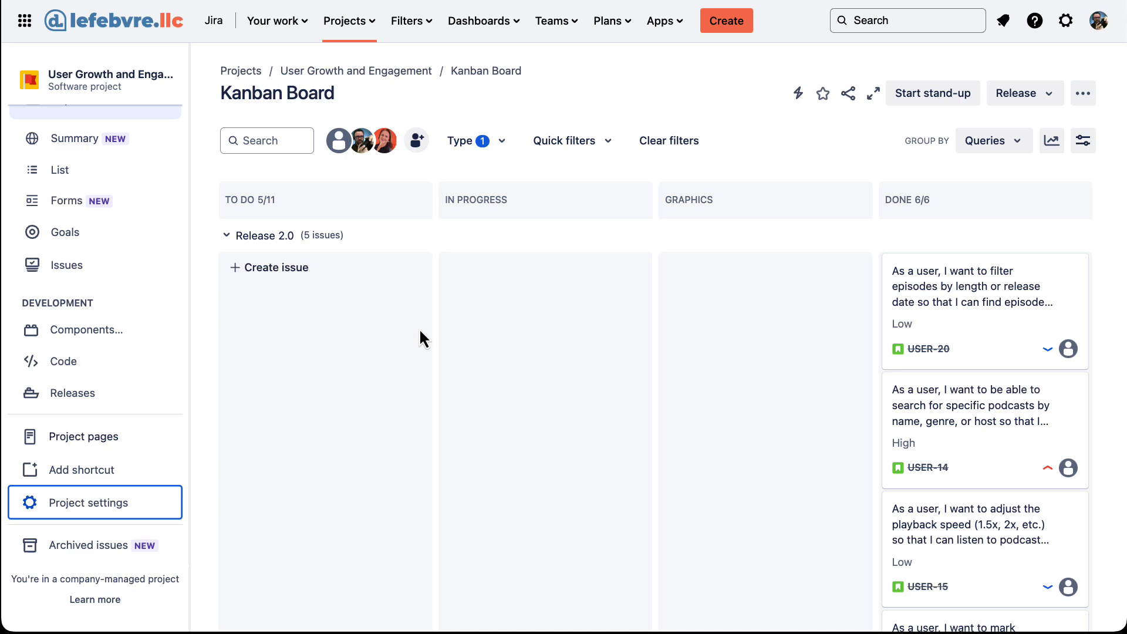
pyautogui.click(995, 141)
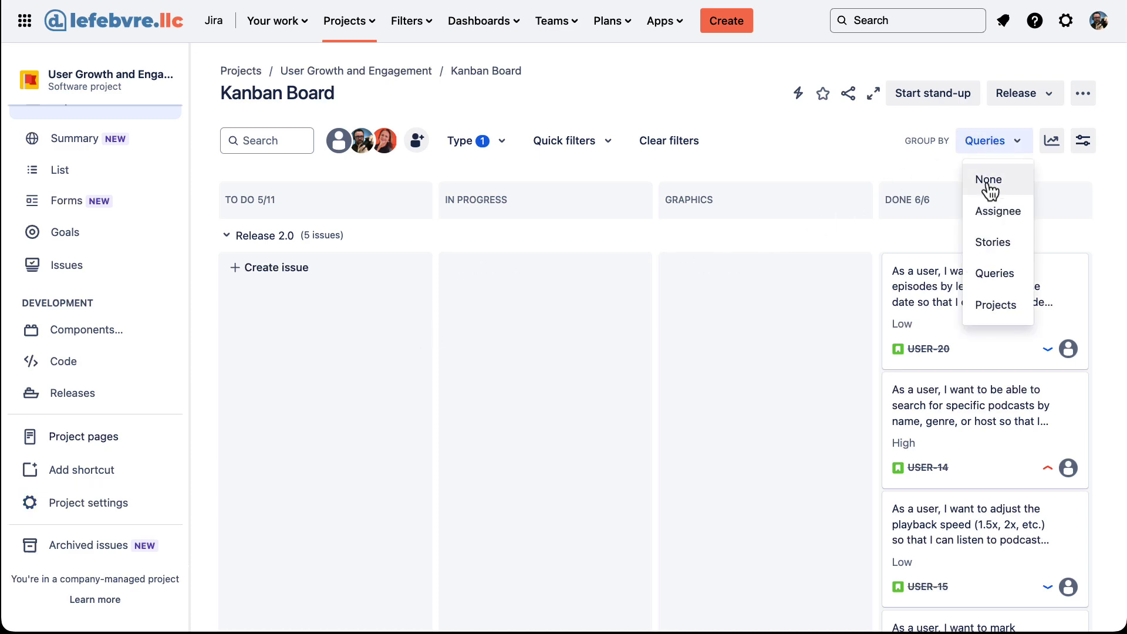
pyautogui.click(988, 180)
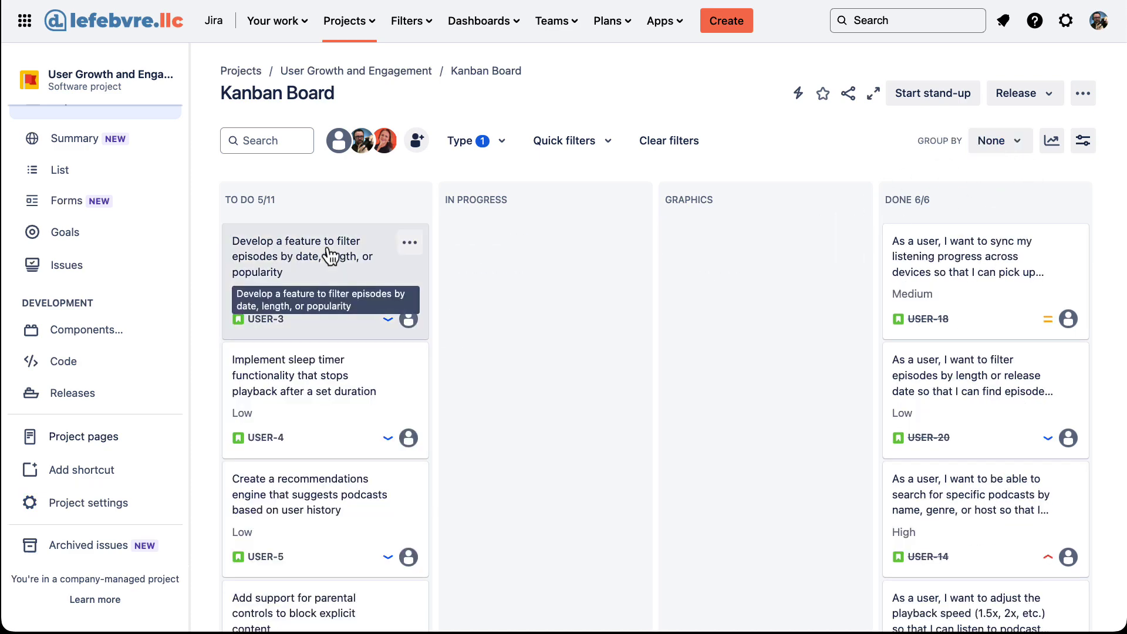
pyautogui.click(328, 253)
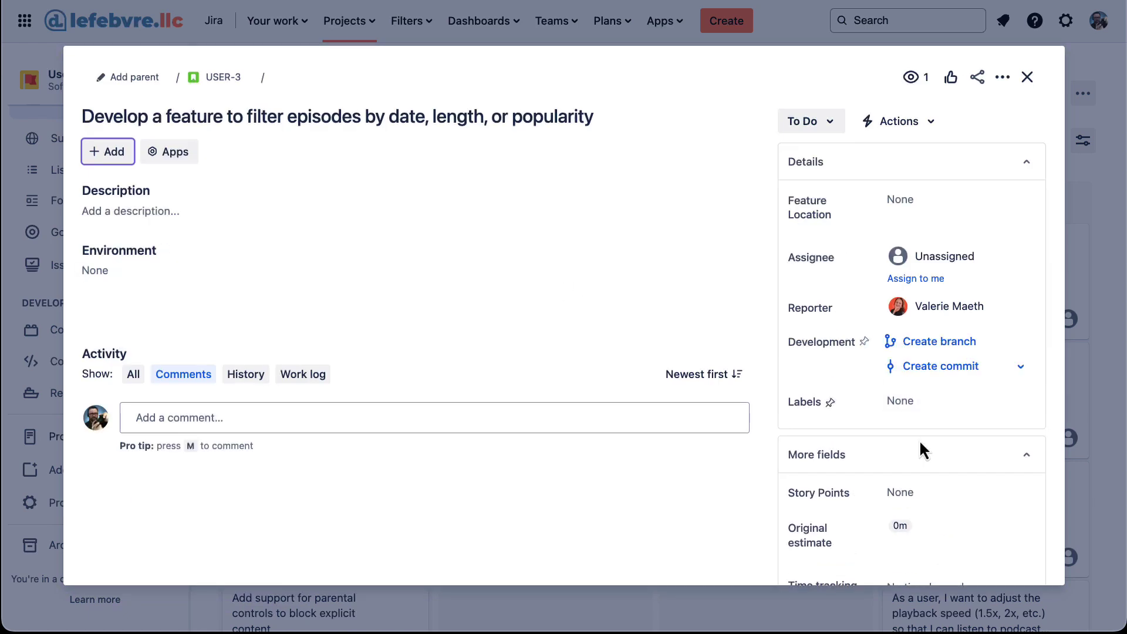
pyautogui.click(949, 495)
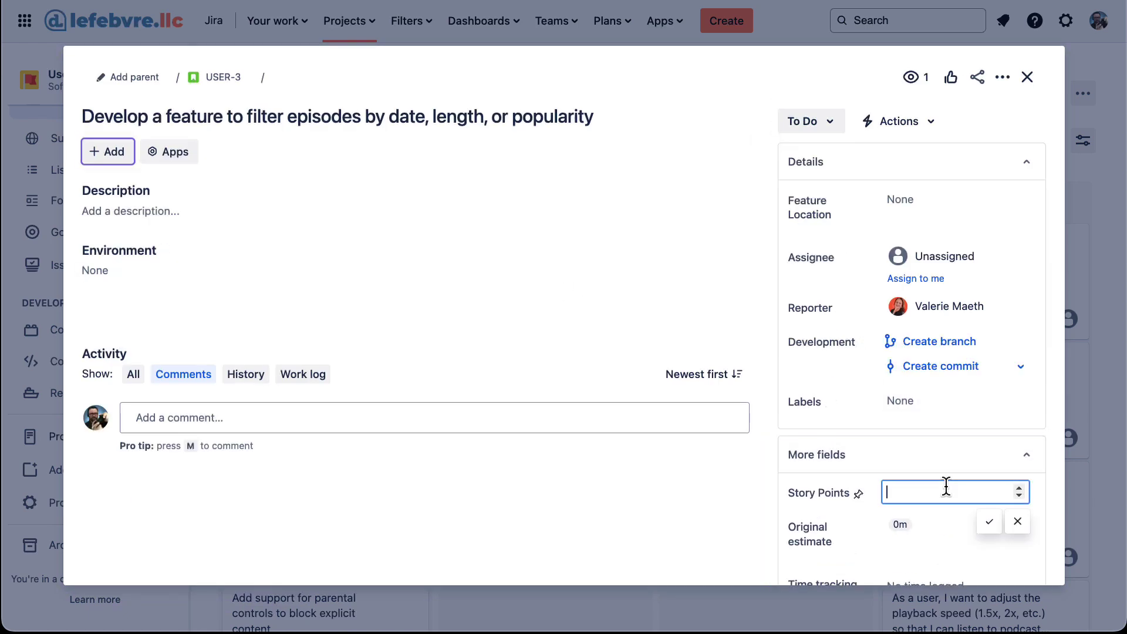
pyautogui.click(989, 523)
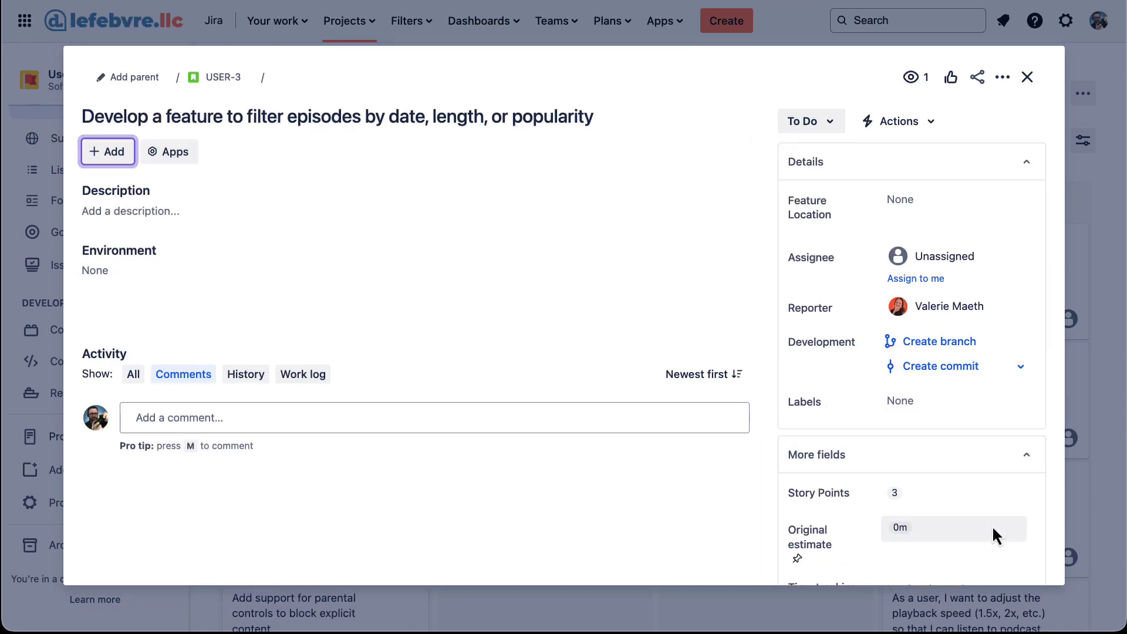
pyautogui.click(1029, 83)
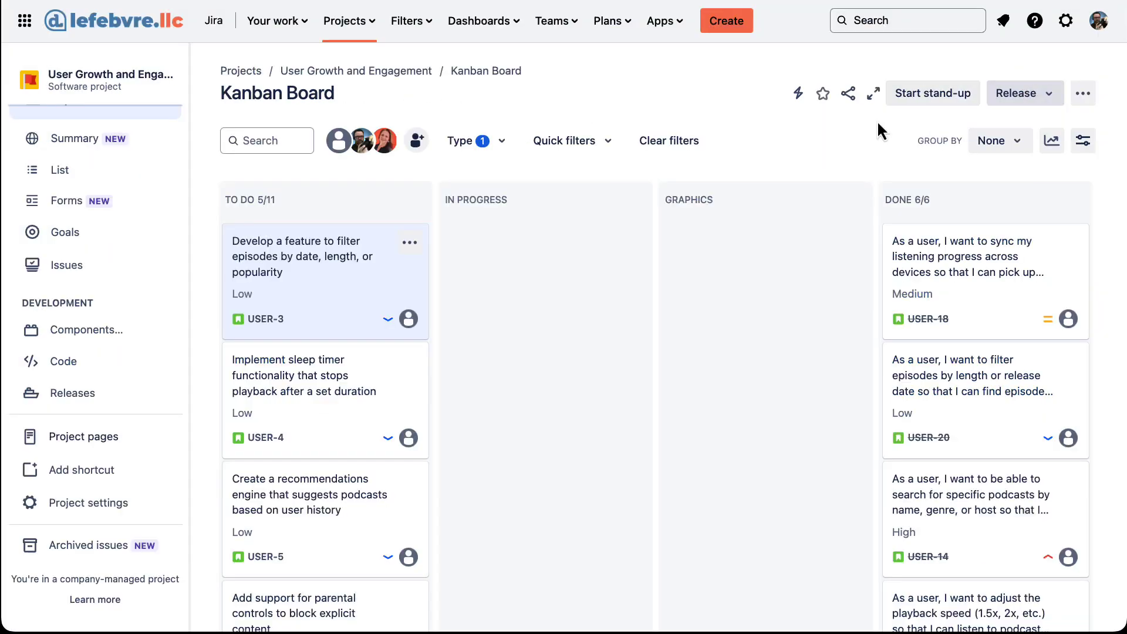
# Give USER-4 6 story points.
pyautogui.click(348, 371)
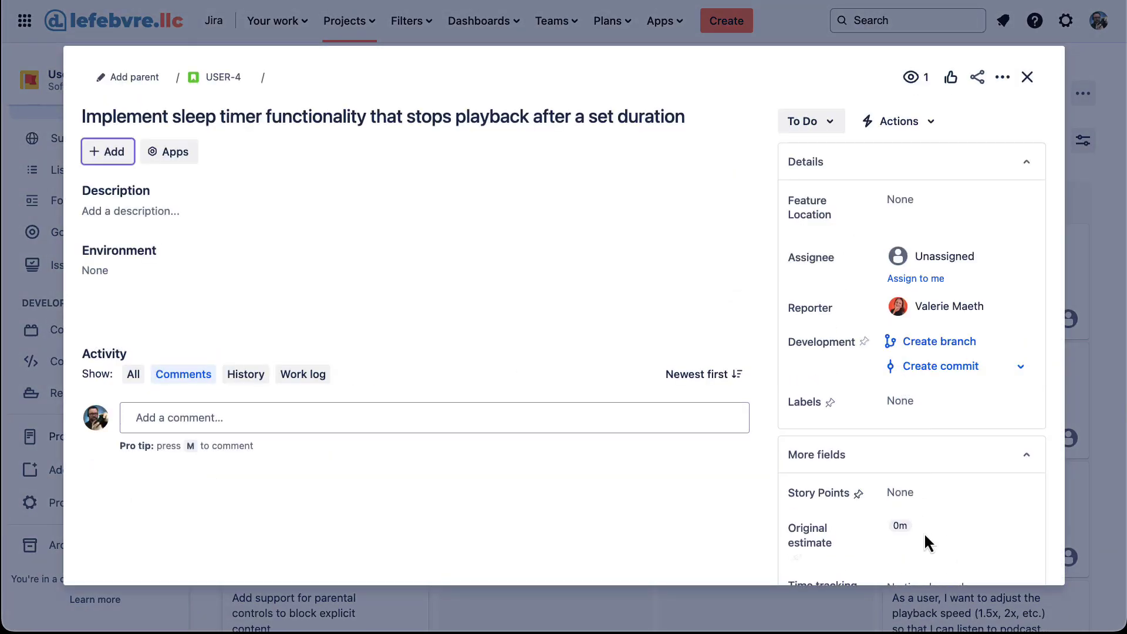
pyautogui.click(941, 492)
pyautogui.write('6')
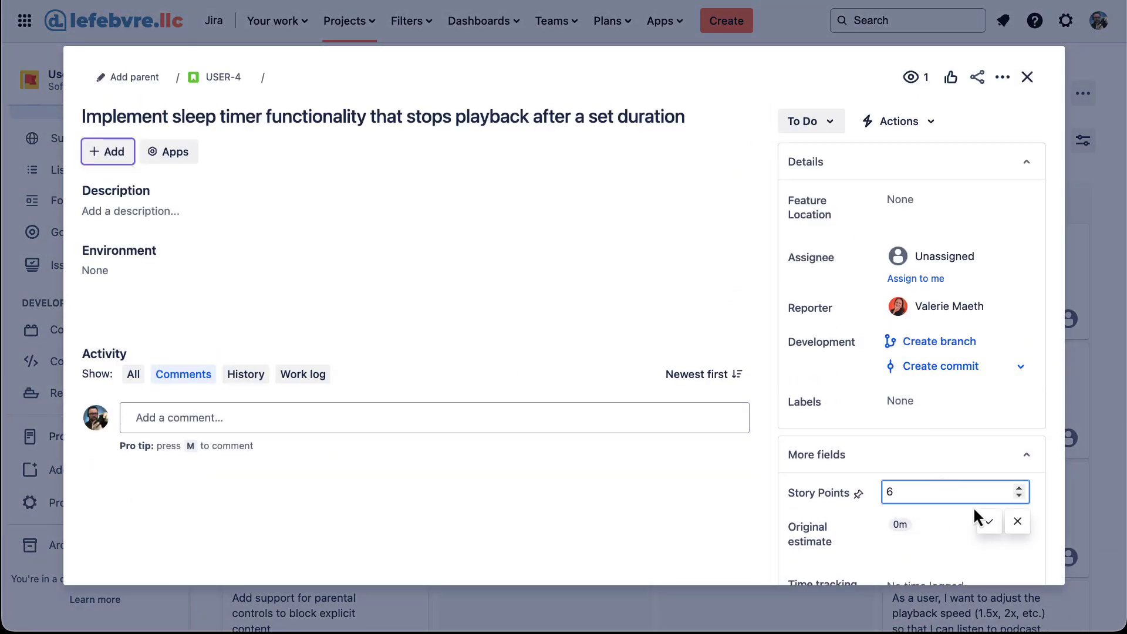
pyautogui.click(988, 520)
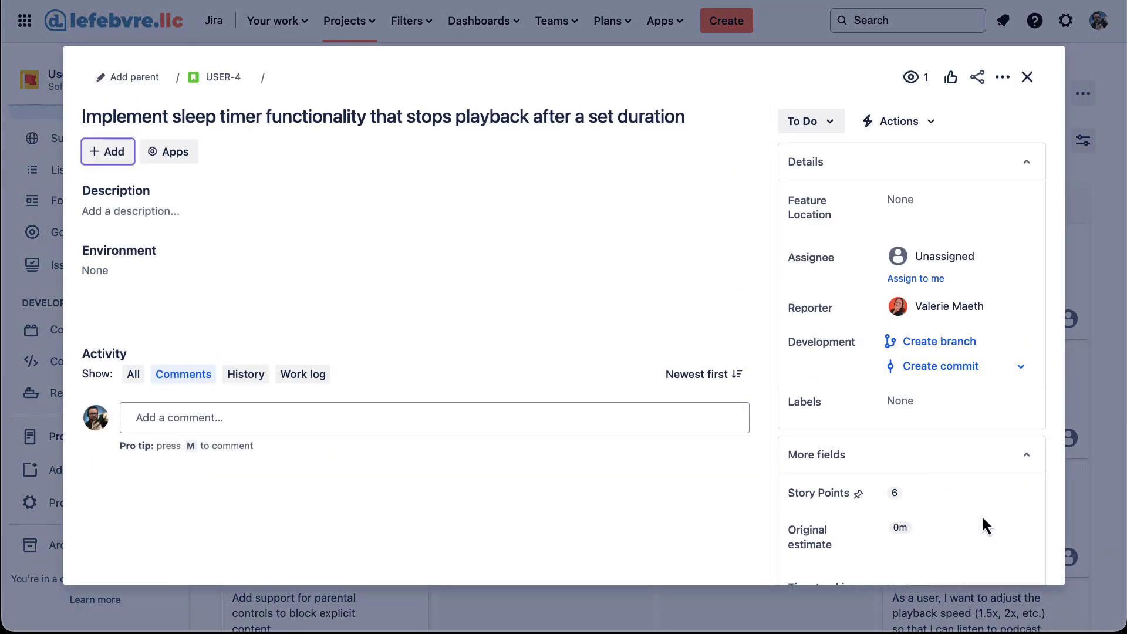
pyautogui.click(1027, 76)
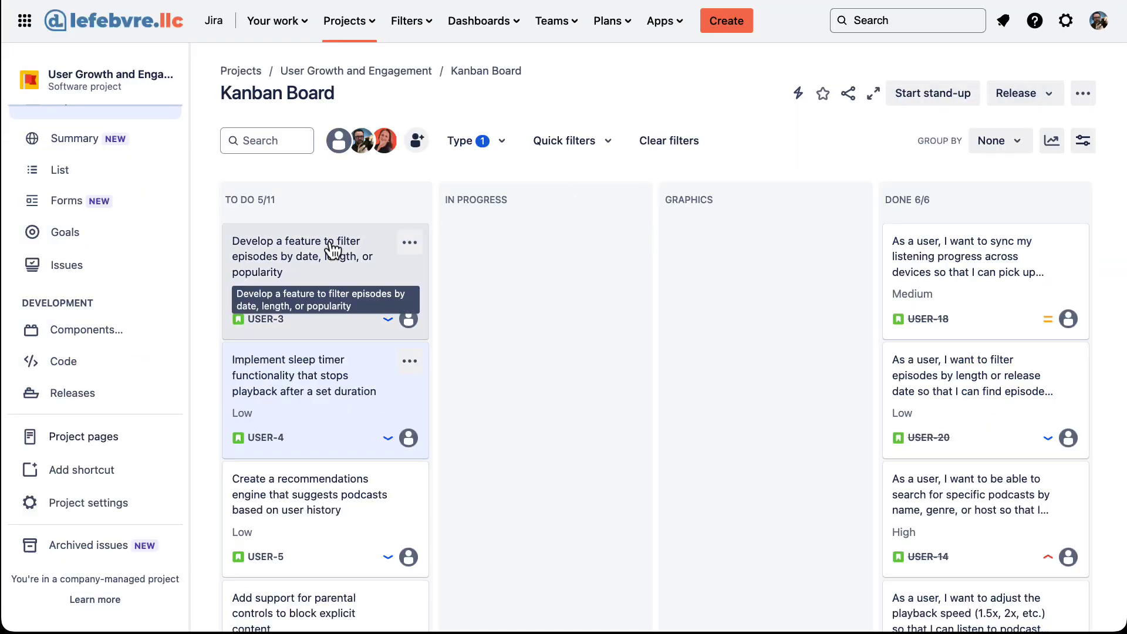
# Drag USER-3 and USER-4 from To Do into the Done column.
pyautogui.moveTo(334, 249); pyautogui.dragTo(904, 249)
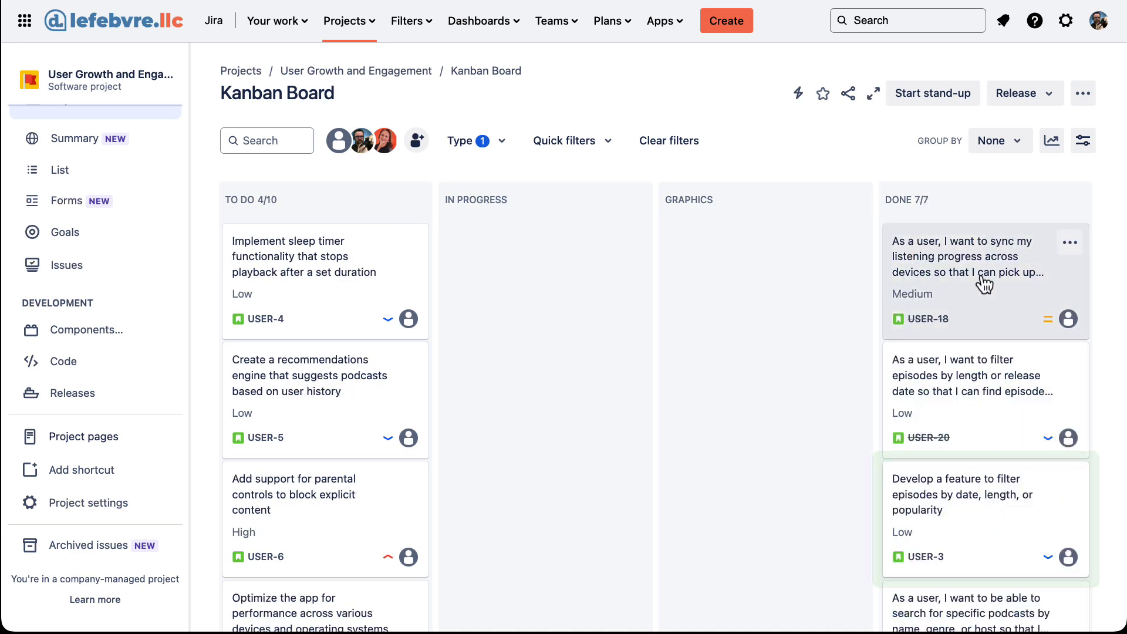
pyautogui.moveTo(260, 257); pyautogui.dragTo(905, 260)
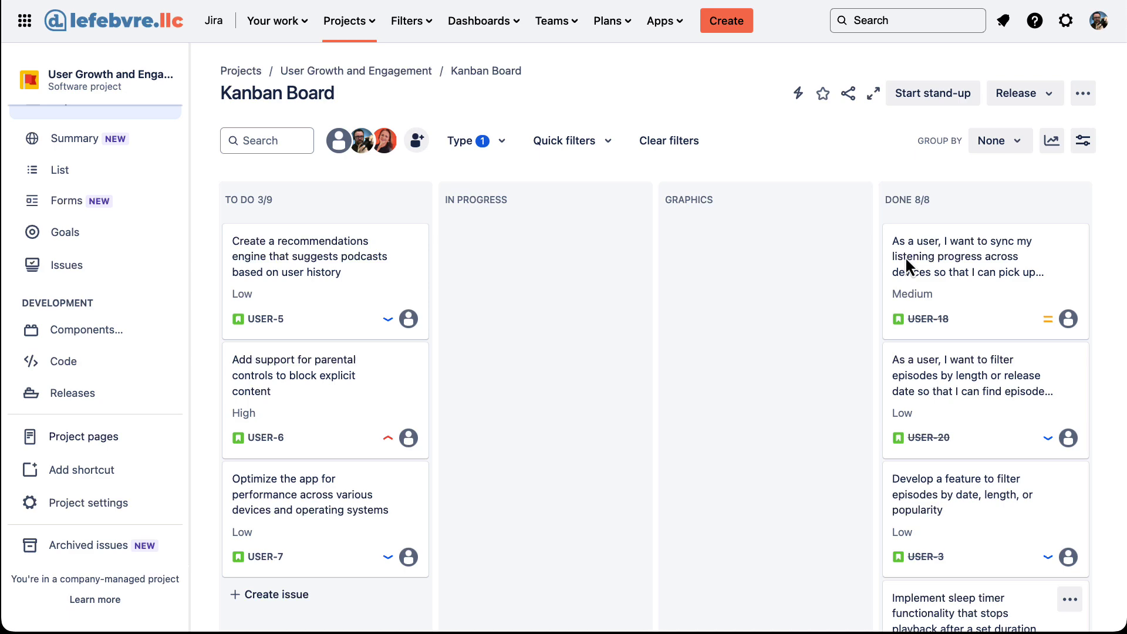
# Check the automation audit log, then switch over to Proton Mail.
pyautogui.click(798, 94)
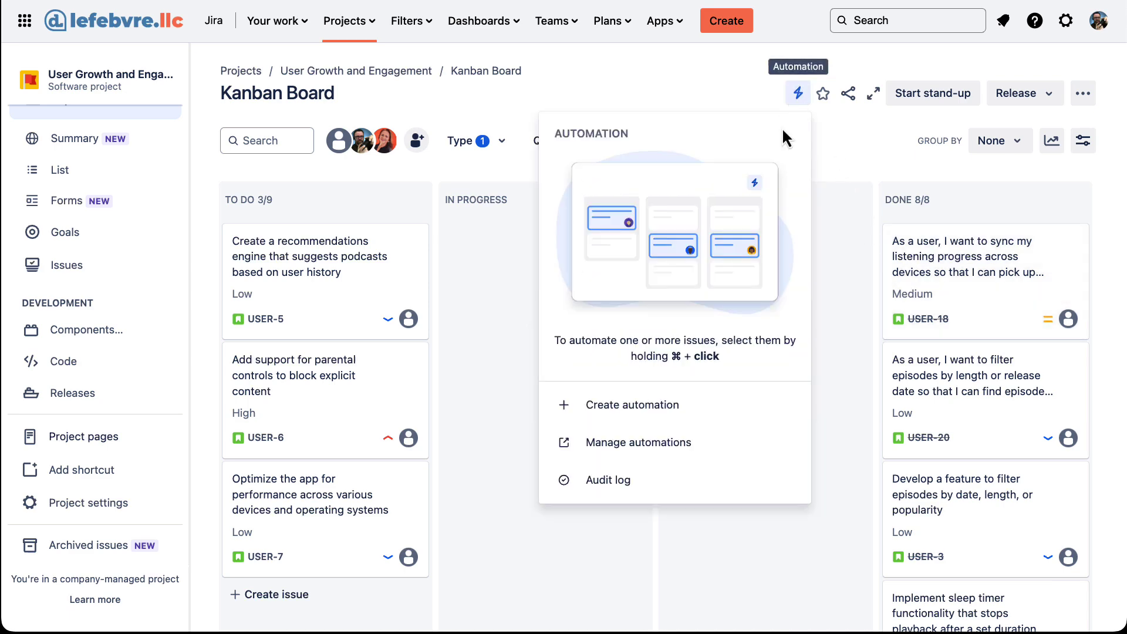
pyautogui.click(641, 483)
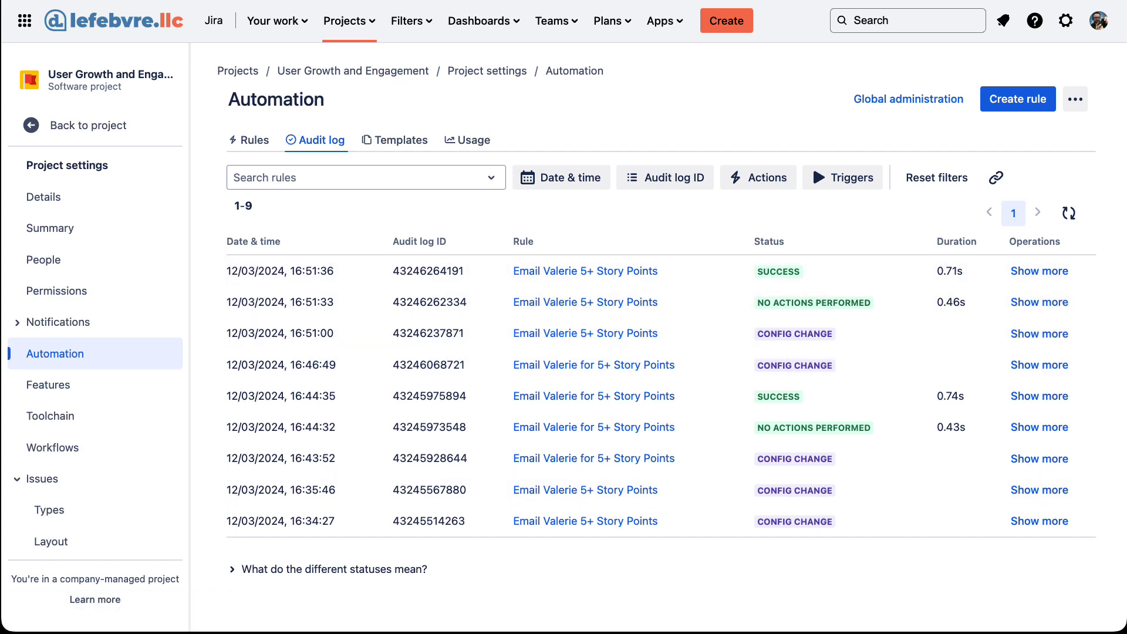
pyautogui.press('super+Tab')
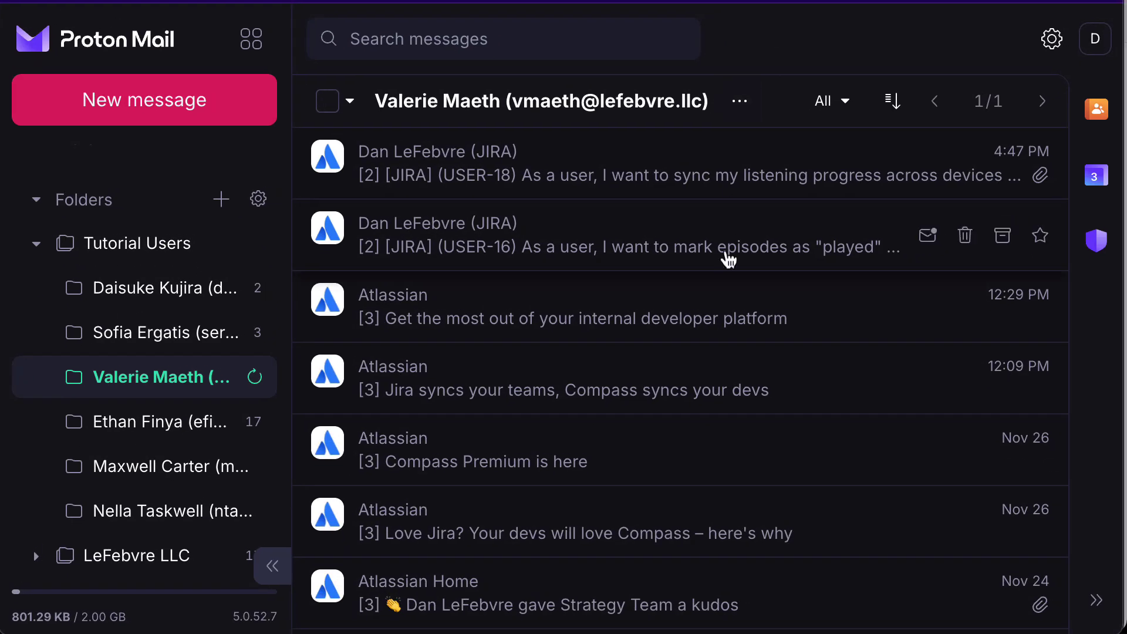
# Refresh the recipient's folder and read the 'USER-4 was just updated!' Jira email.
pyautogui.click(220, 379)
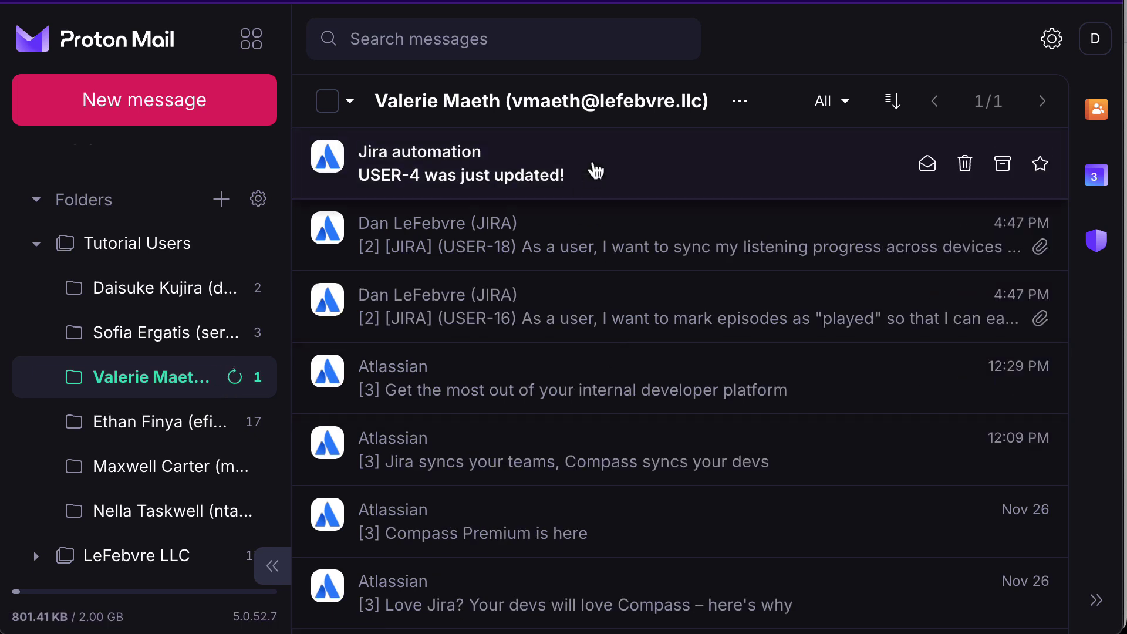
pyautogui.click(593, 168)
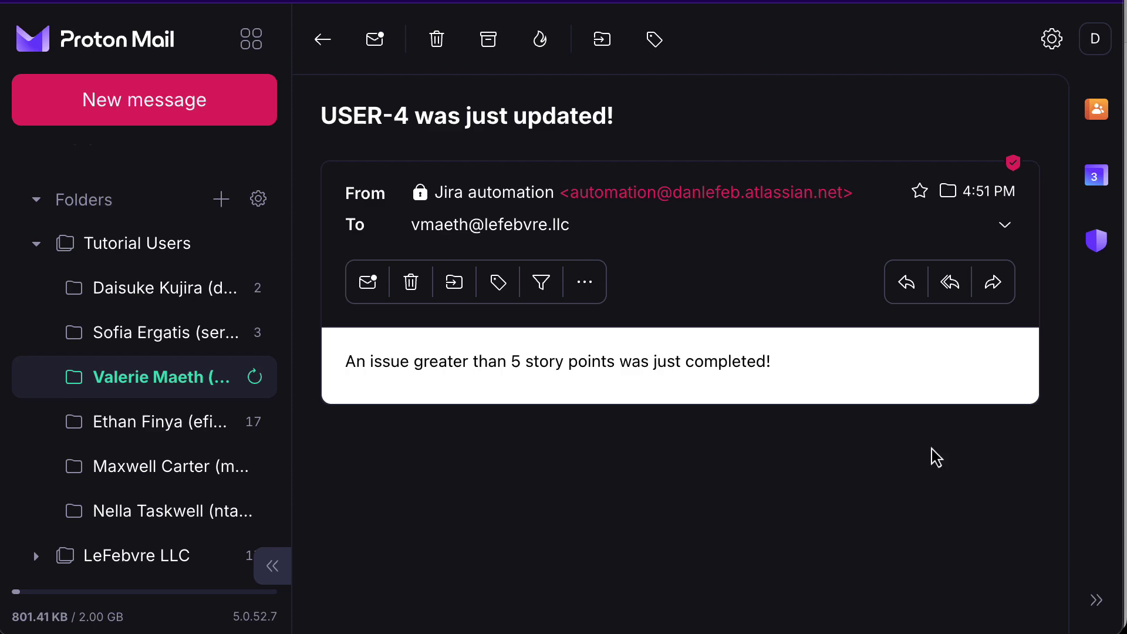
# Review the 5+ Story Points rule's Send email action, then return to the rules list.
pyautogui.press('super+m')
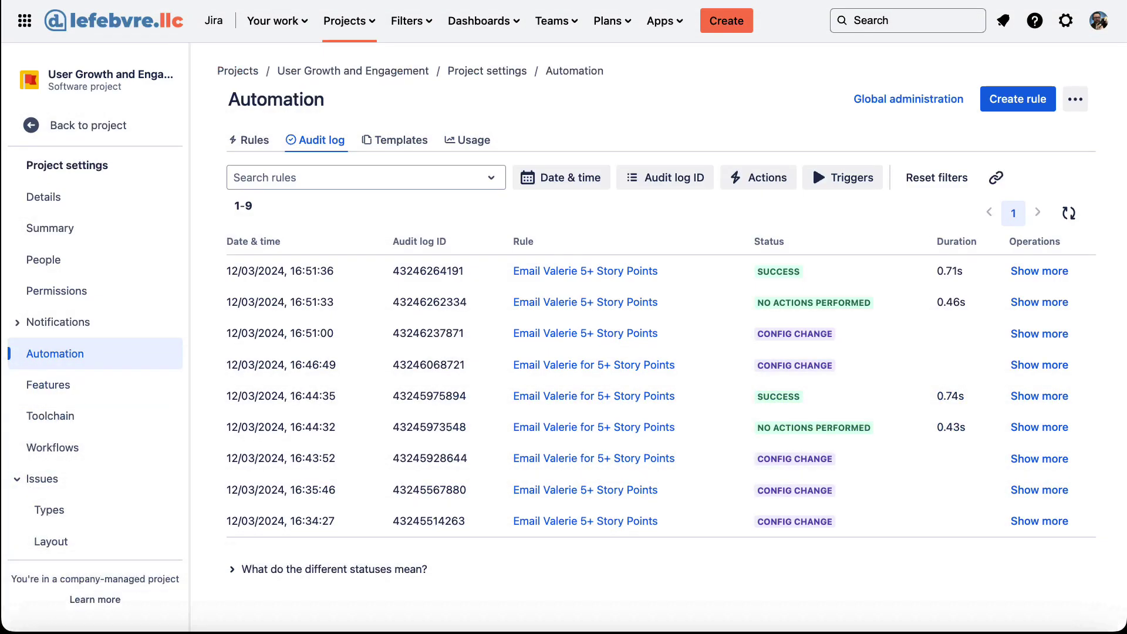
pyautogui.click(256, 142)
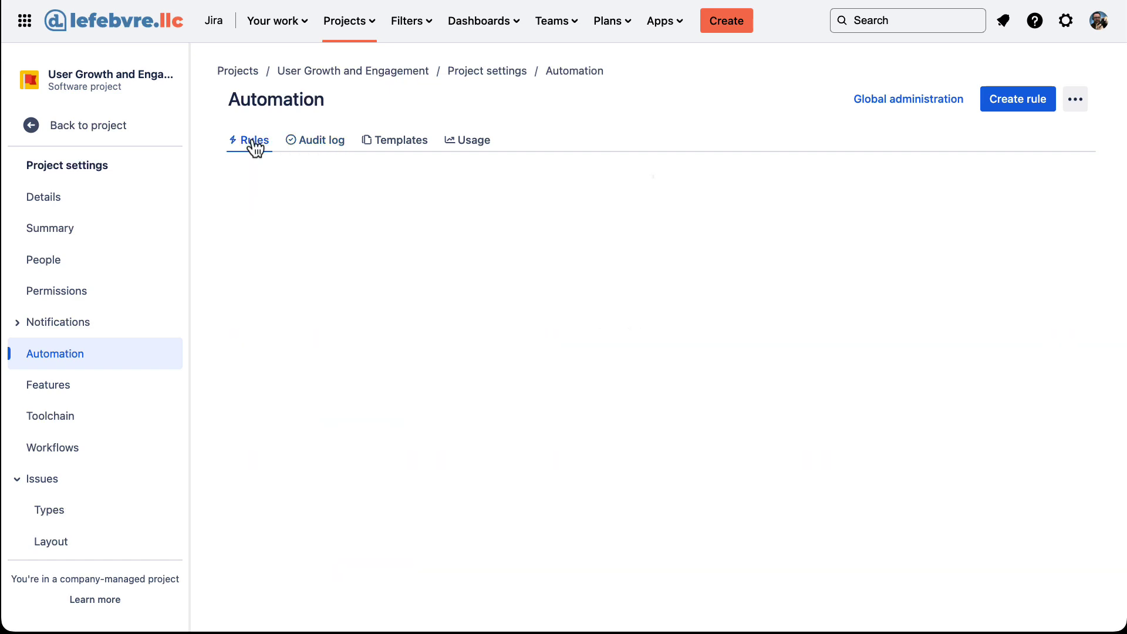
pyautogui.click(273, 232)
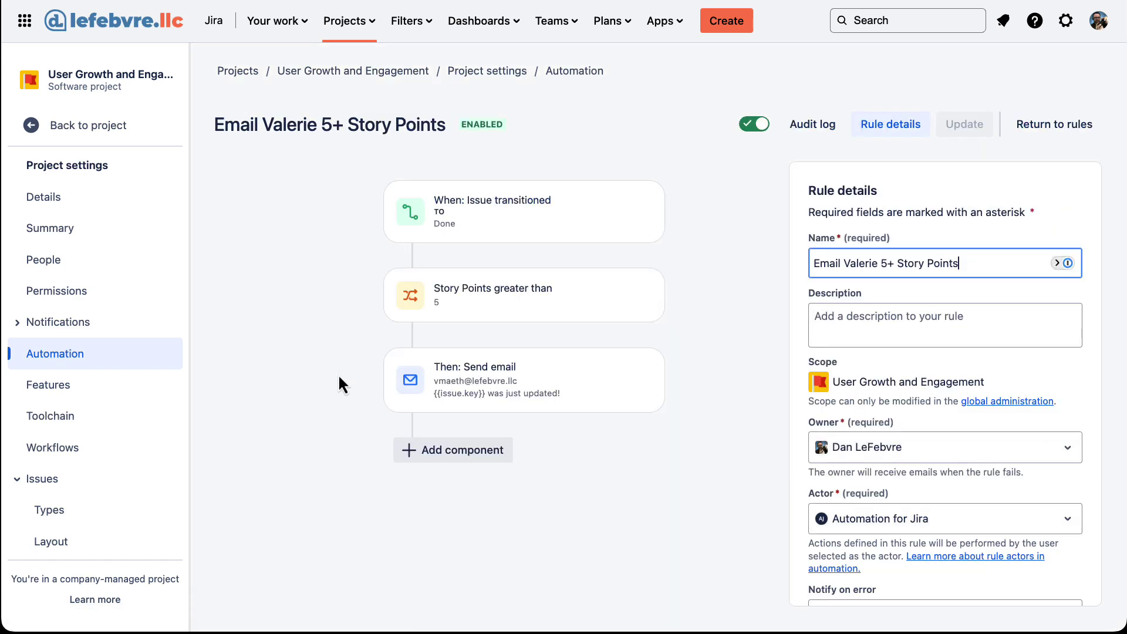
pyautogui.click(491, 387)
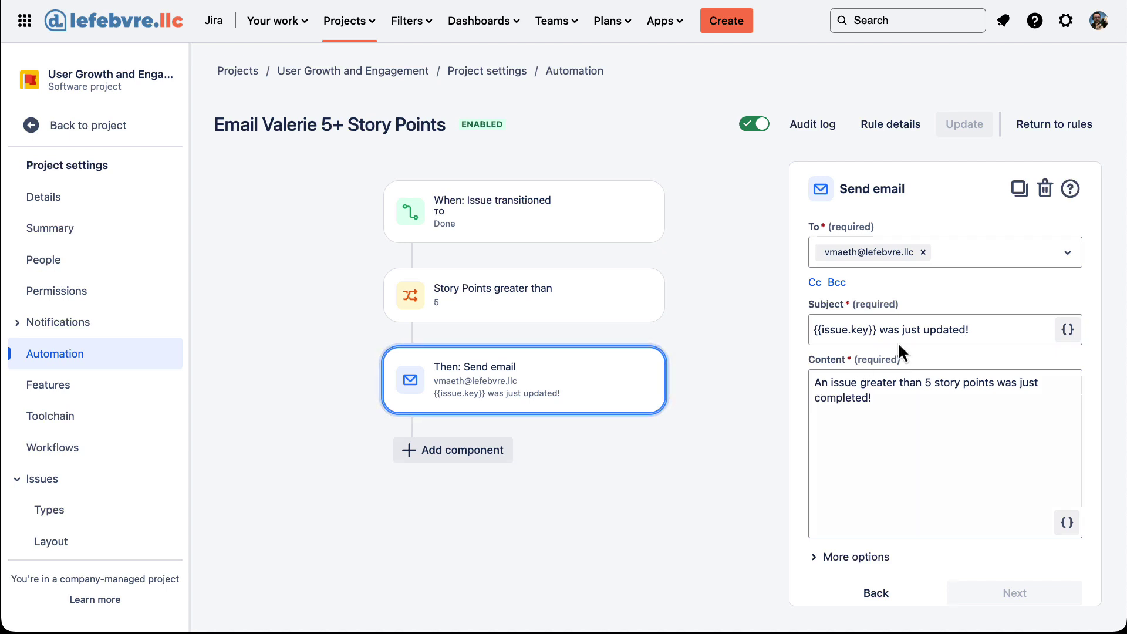
pyautogui.click(1075, 130)
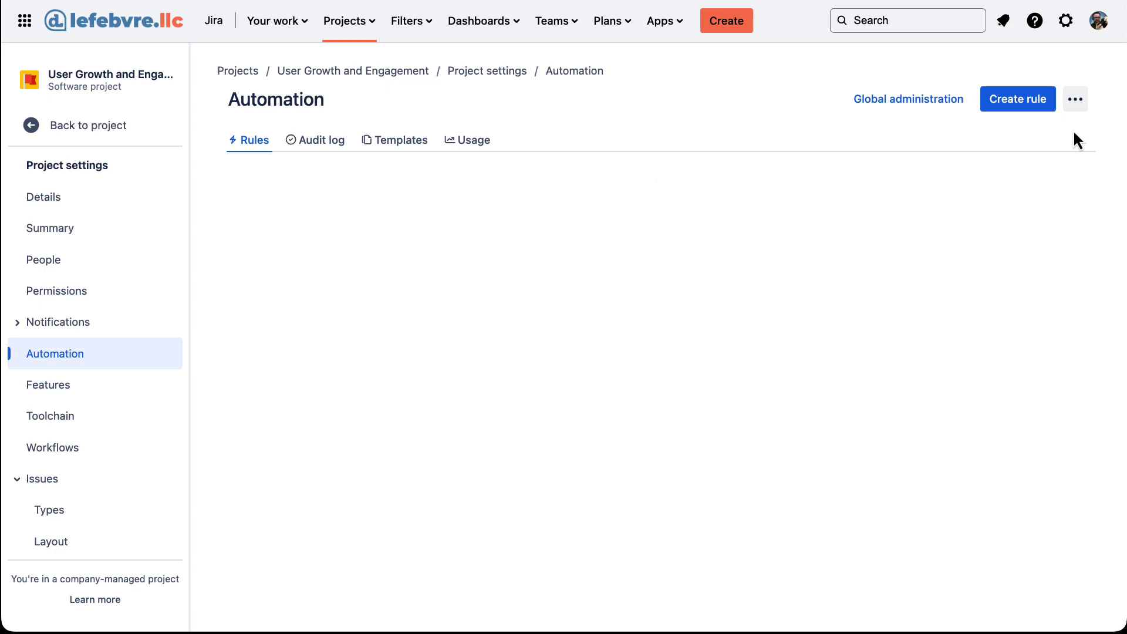
# Show the automation Templates gallery and scroll to the Organize tasks templates, like scheduling a recurring ticket.
pyautogui.click(401, 139)
pyautogui.scroll(-3, 558, 352)
pyautogui.scroll(-9, 612, 424)
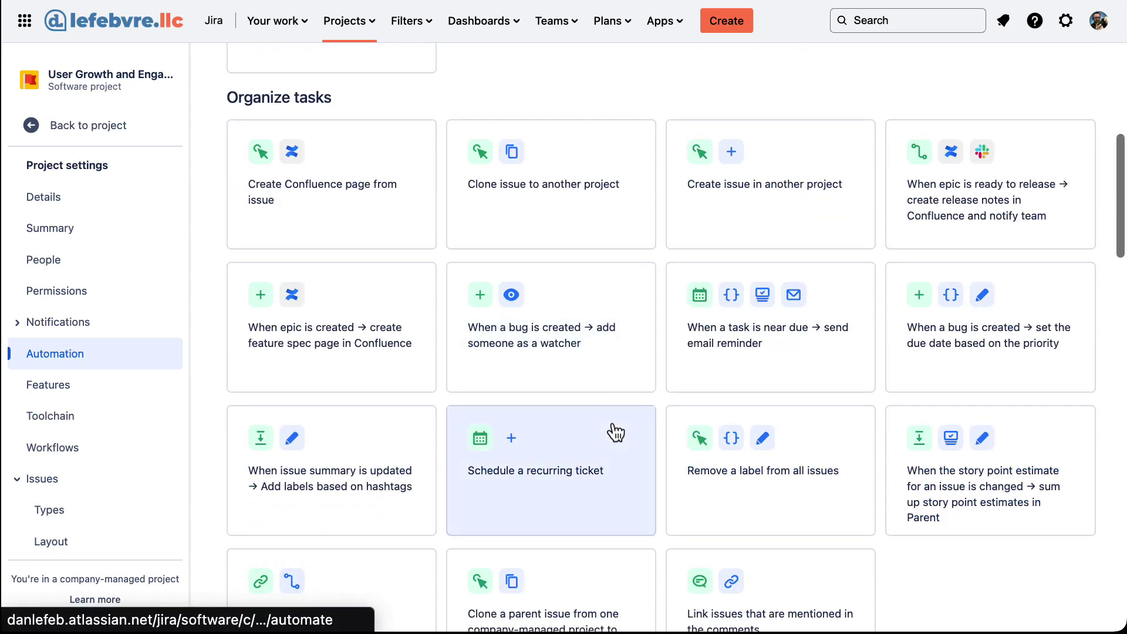